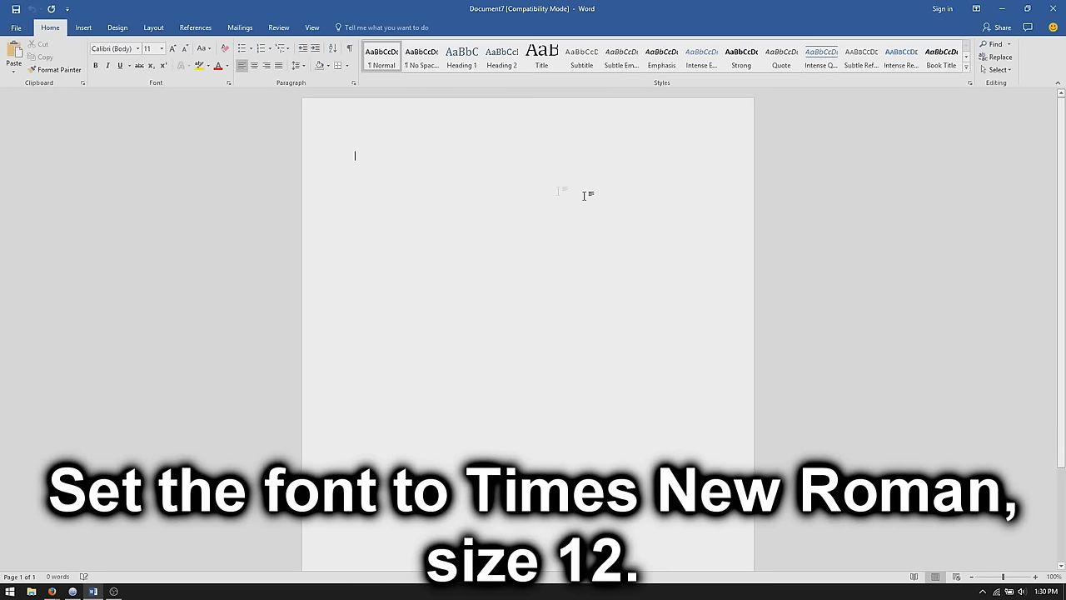
- Choose Times New Roman as the font and 12 as the font size
{"action": "left_click", "coordinate": [140, 49]}
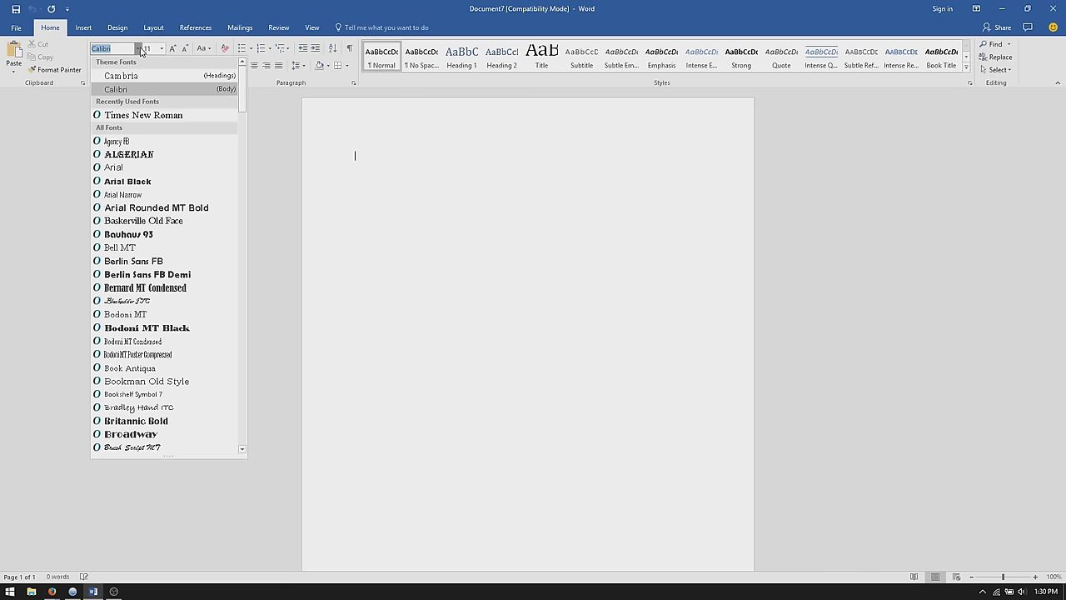
{"action": "type", "text": "Times New Ro"}
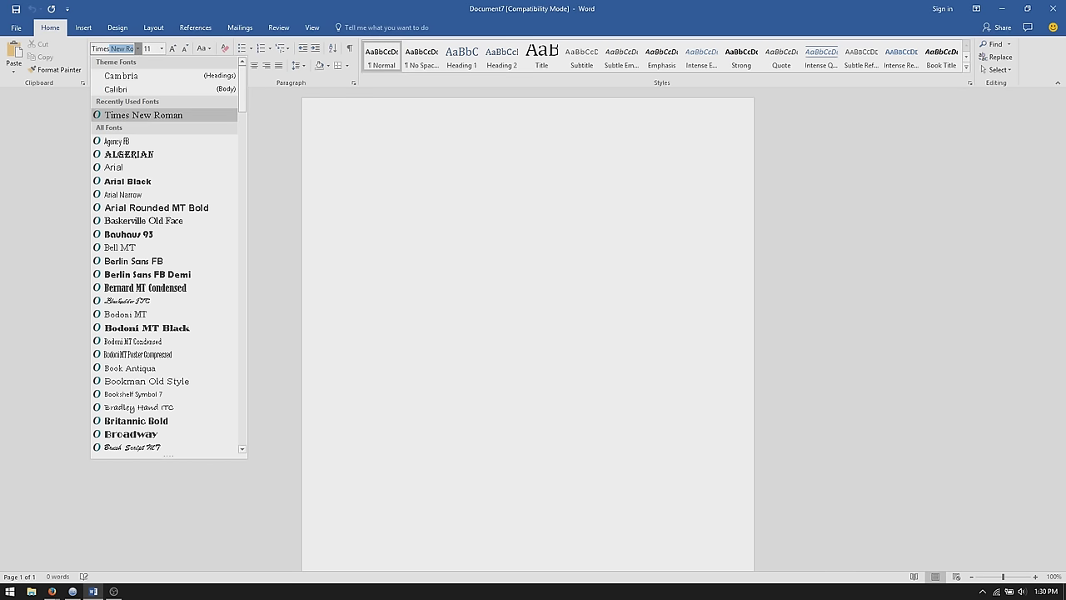
{"action": "key", "text": "Return"}
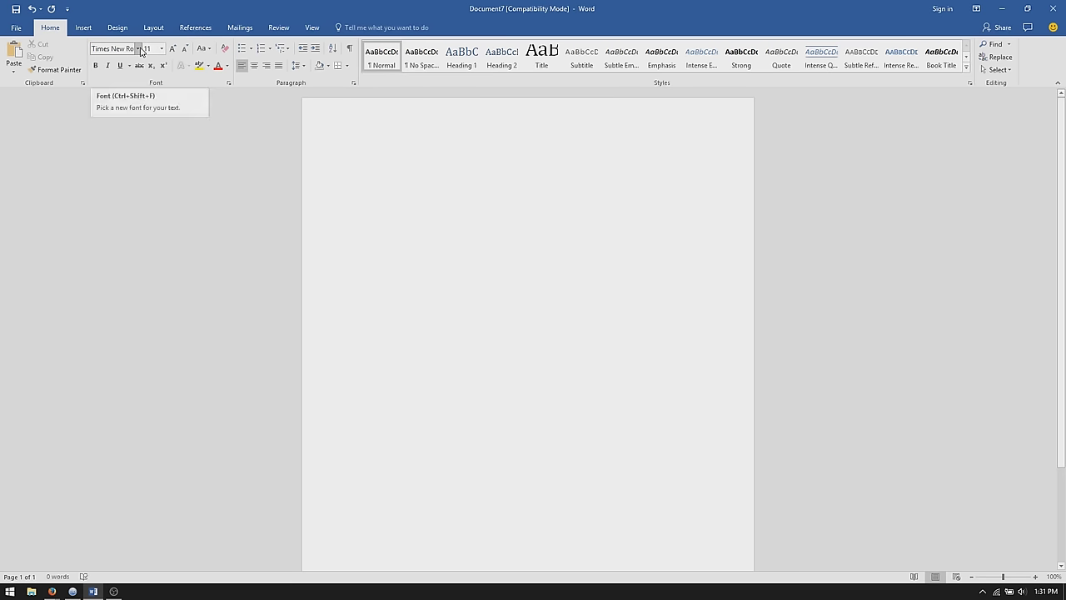
{"action": "left_click", "coordinate": [162, 49]}
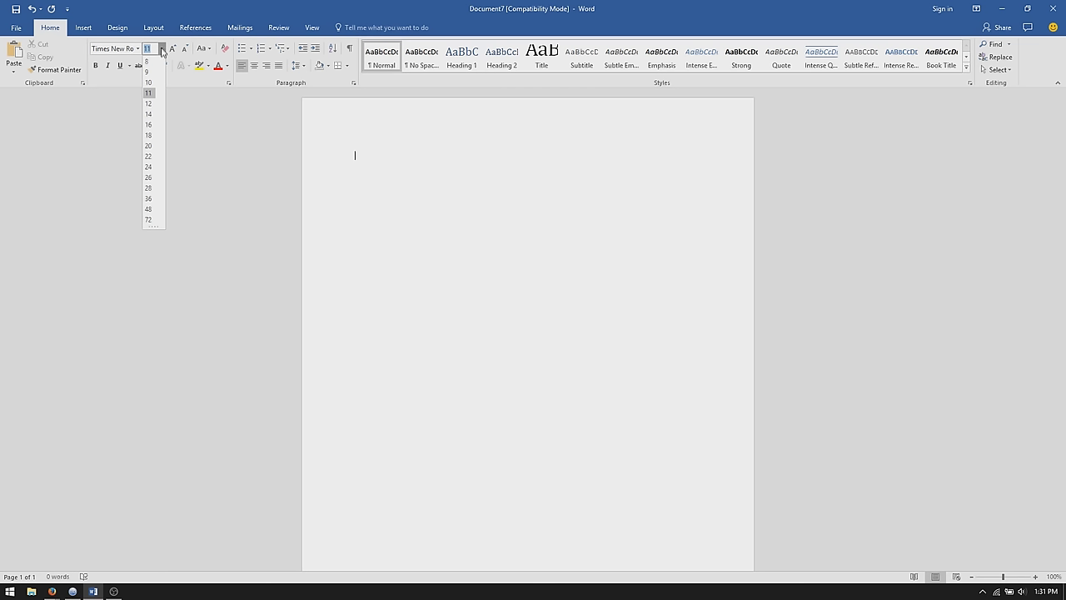
{"action": "left_click", "coordinate": [149, 103]}
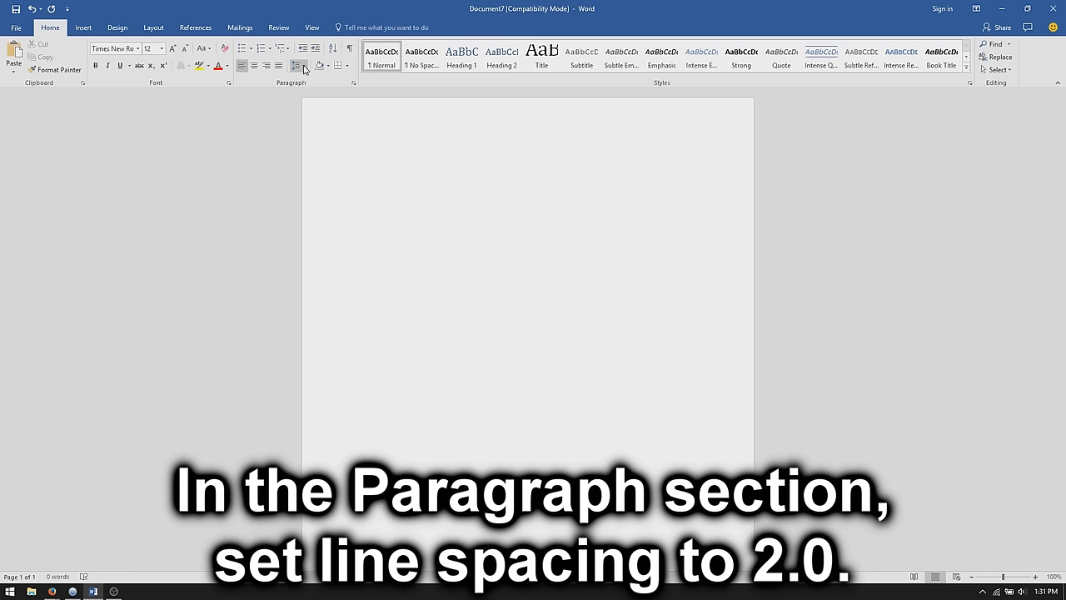
- Set line spacing to 2.0 and remove the space after paragraphs
{"action": "left_click", "coordinate": [304, 67]}
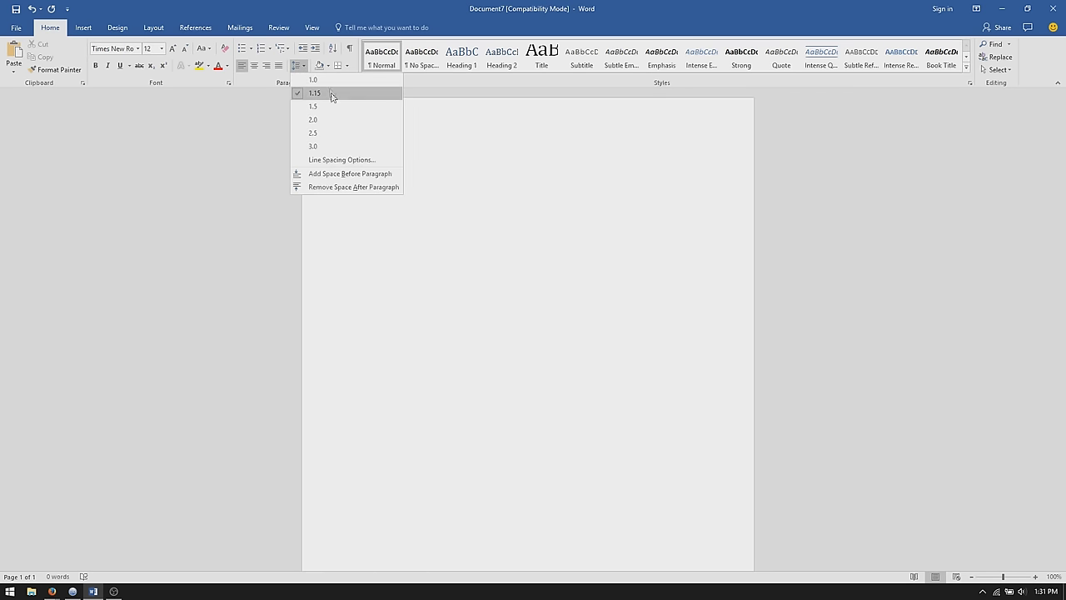
{"action": "left_click", "coordinate": [334, 120]}
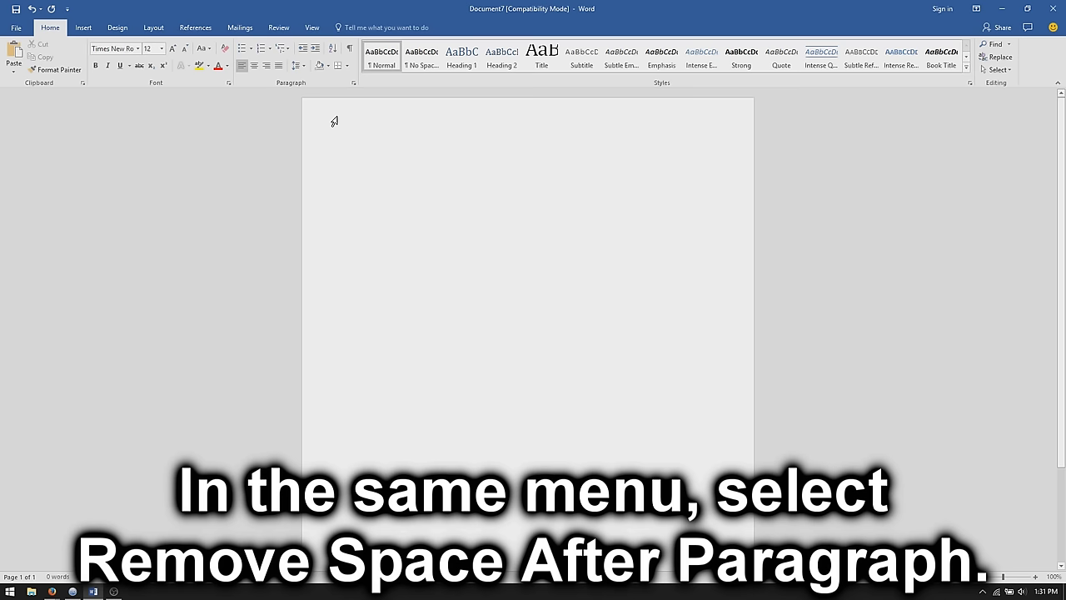
{"action": "left_click", "coordinate": [303, 69]}
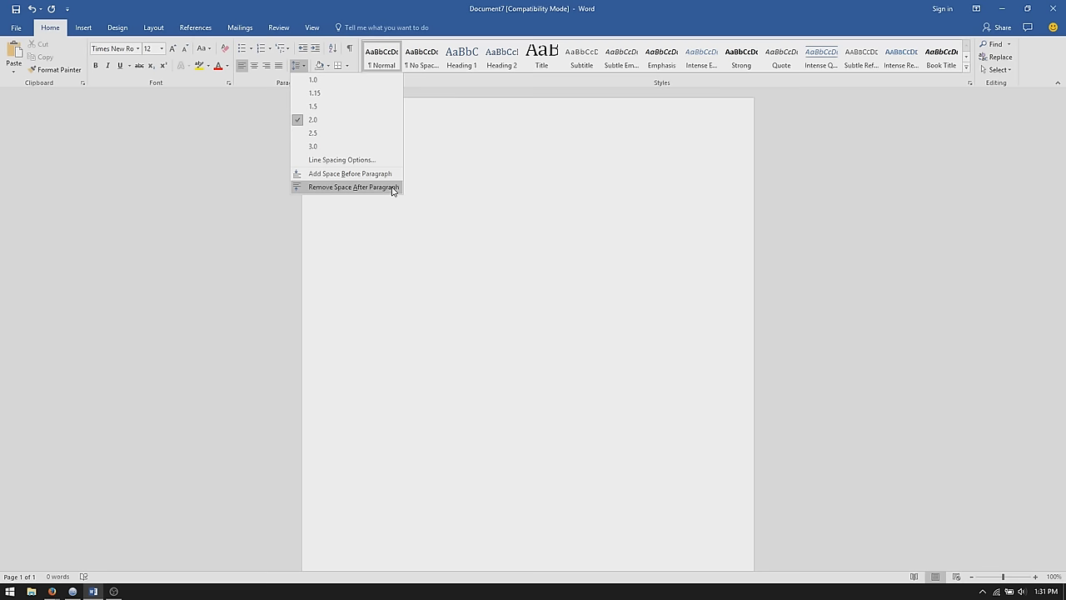
{"action": "left_click", "coordinate": [393, 189]}
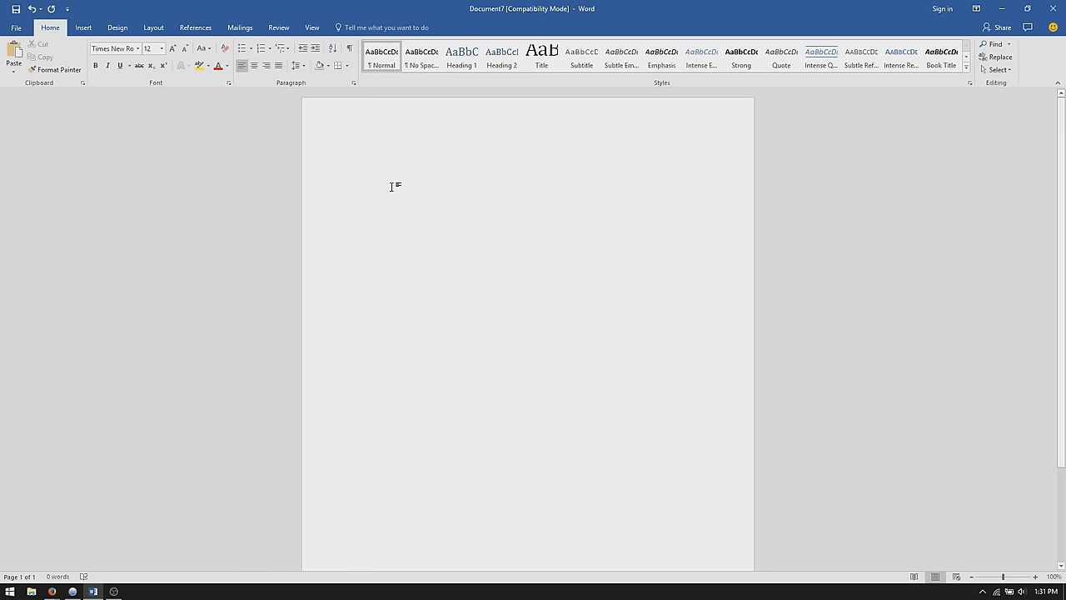
- Type the student's name, 'Professor or Teacher' and 'Class 101' as separate heading lines
{"action": "type", "text": "Bob Sm"}
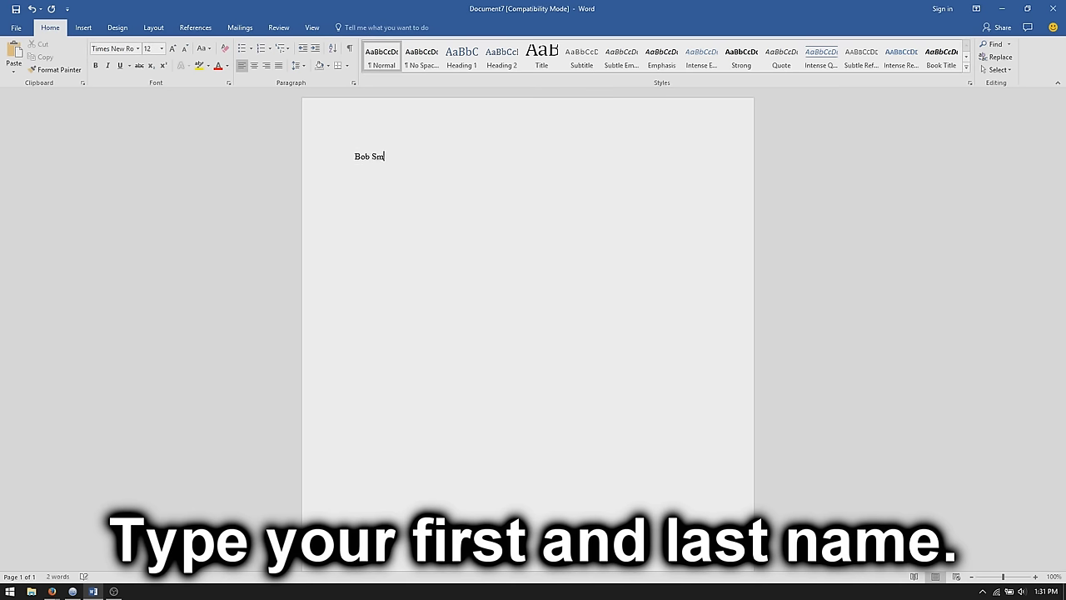
{"action": "type", "text": "ith "}
{"action": "type", "text": "Professor or Teacher"}
{"action": "key", "text": "Return"}
{"action": "type", "text": "Class 101"}
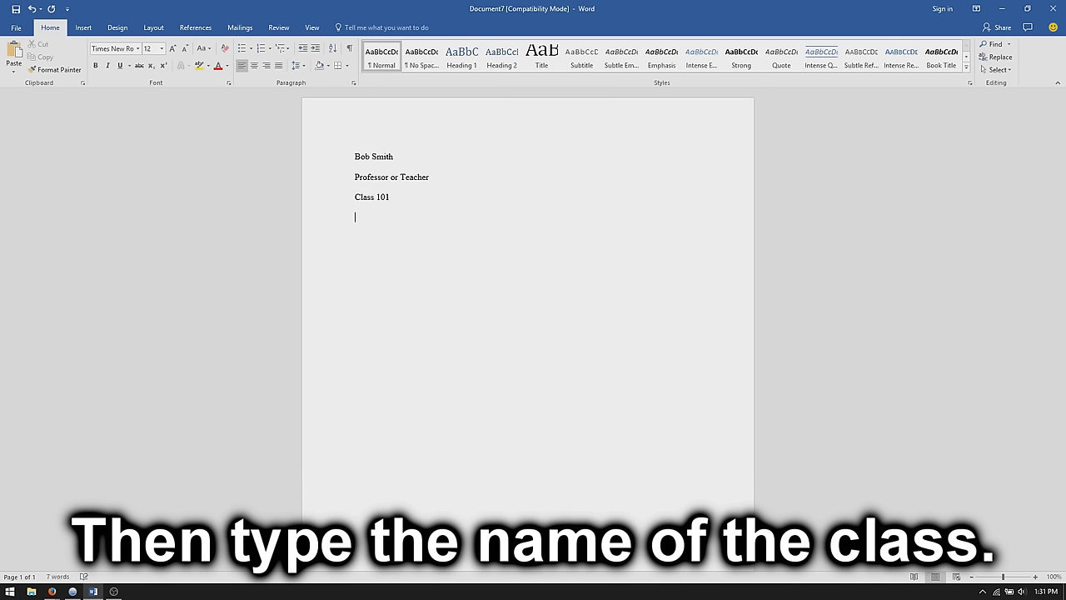
{"action": "key", "text": "Return"}
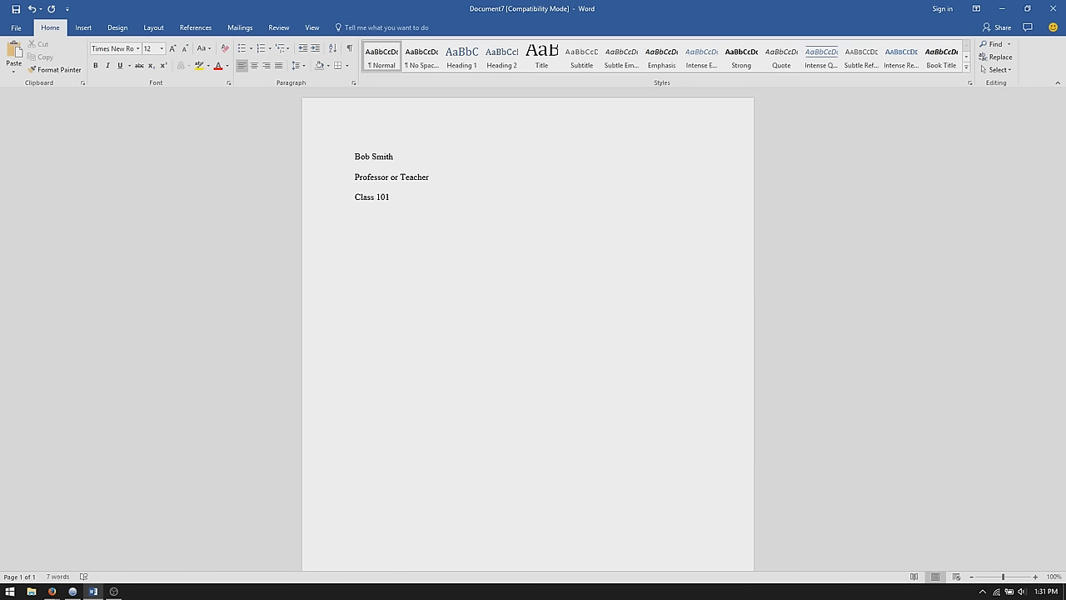
- Replace the placeholder with the date line '01 January 2017'
{"action": "type", "text": "Due Date"}
{"action": "key", "text": "BackSpace"}
{"action": "key", "text": "BackSpace"}
{"action": "key", "text": "BackSpace"}
{"action": "key", "text": "BackSpace"}
{"action": "key", "text": "BackSpace"}
{"action": "key", "text": "BackSpace"}
{"action": "type", "text": "1 J"}
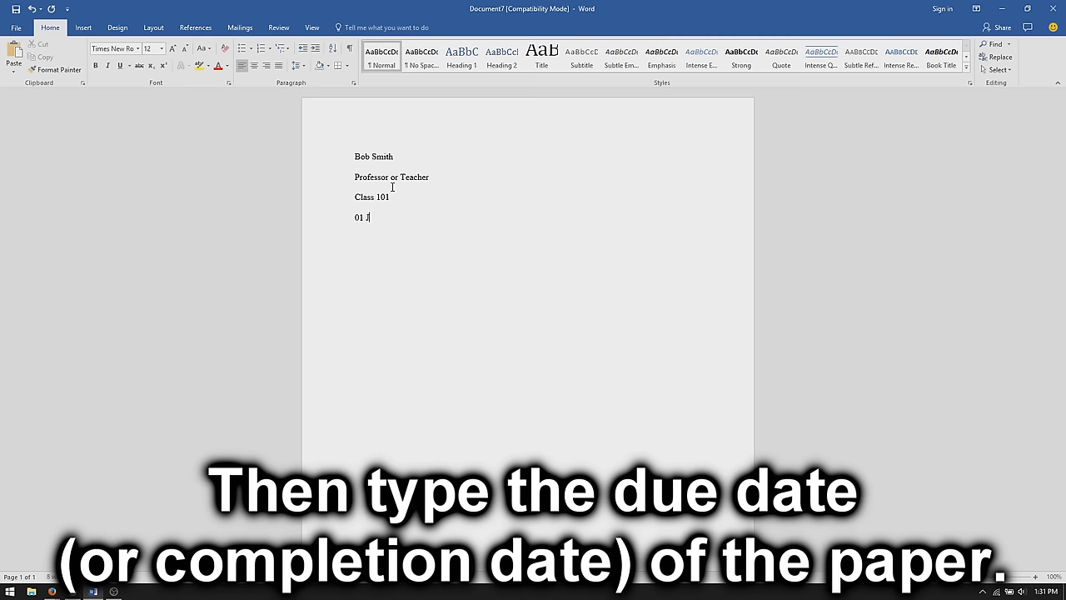
{"action": "type", "text": "anu"}
{"action": "key", "text": "Return"}
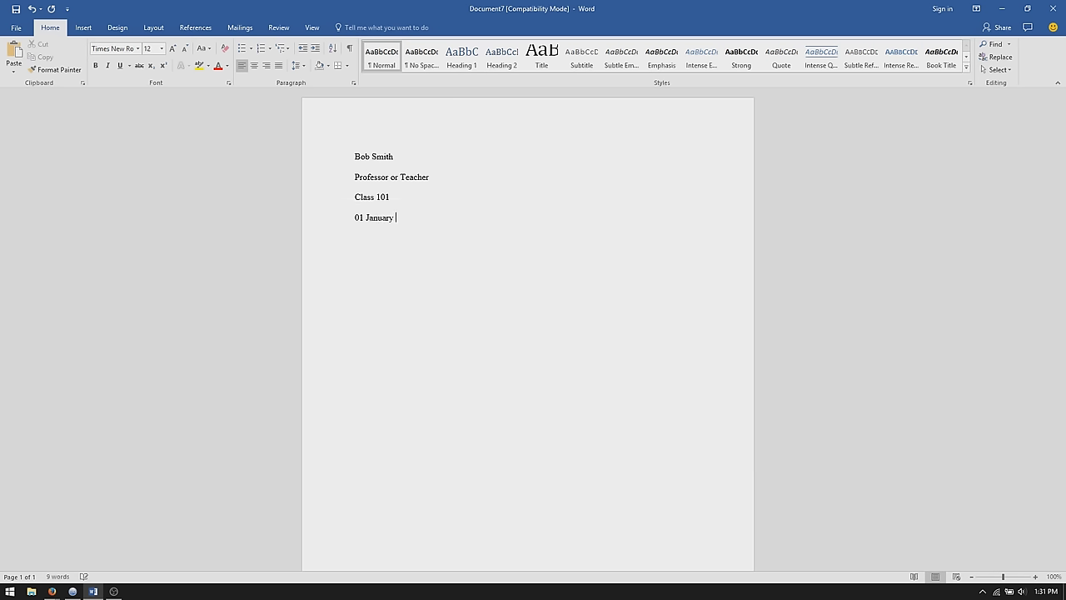
{"action": "type", "text": "2017"}
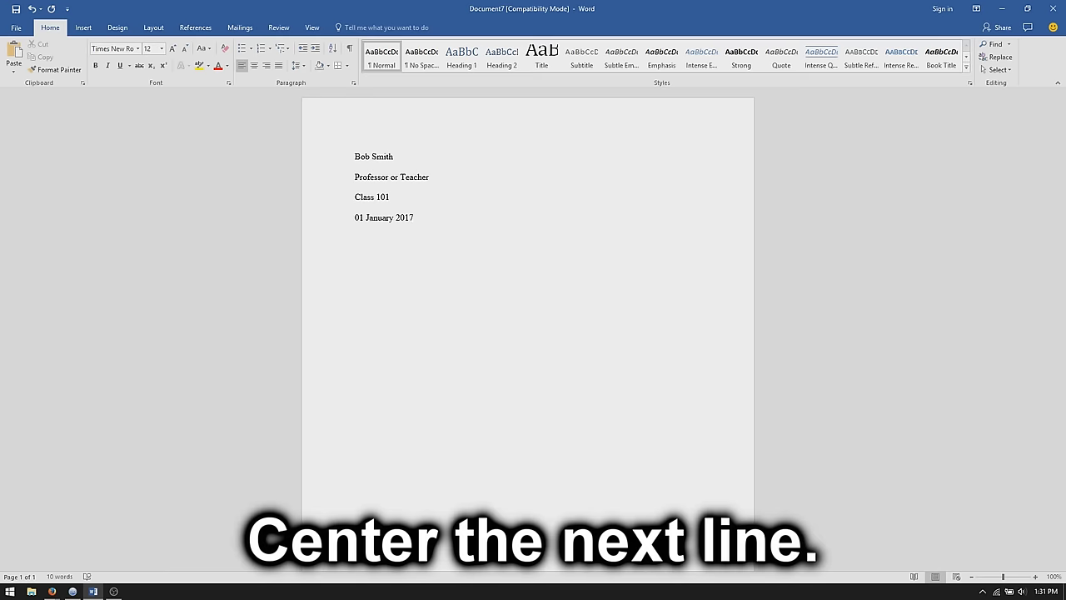
- Add a centered 'Title' line under the date, with the next line left-aligned
{"action": "key", "text": "Return"}
{"action": "left_click", "coordinate": [259, 67]}
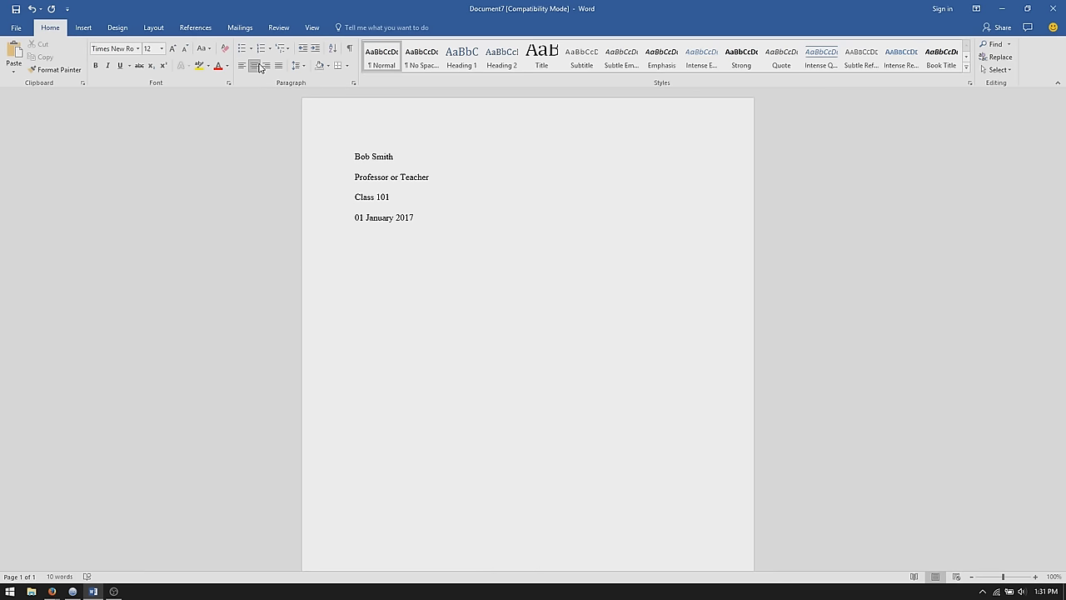
{"action": "type", "text": "Title"}
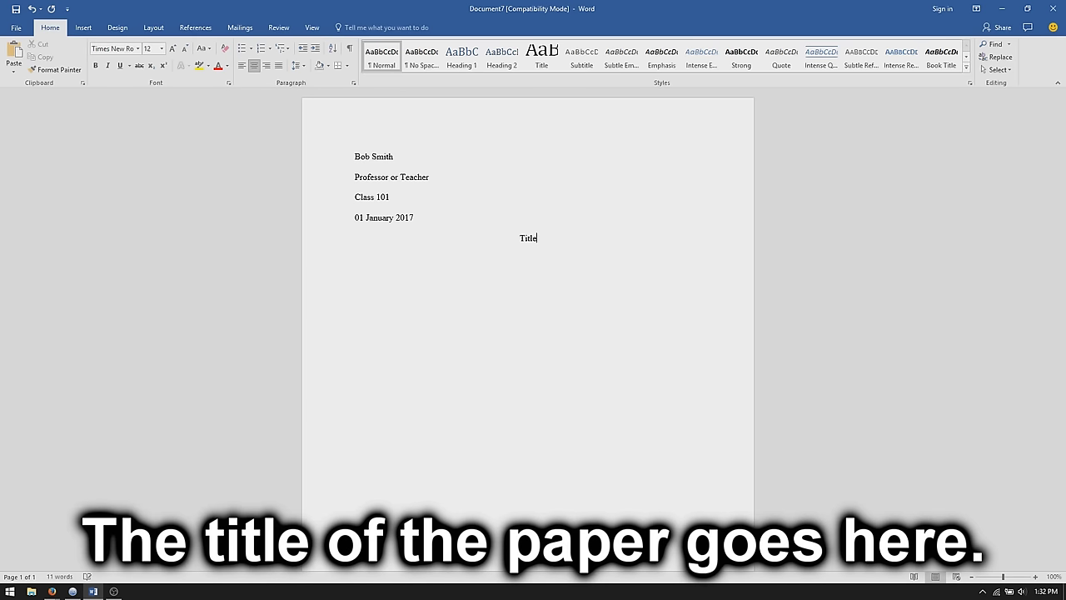
{"action": "left_click", "coordinate": [242, 69]}
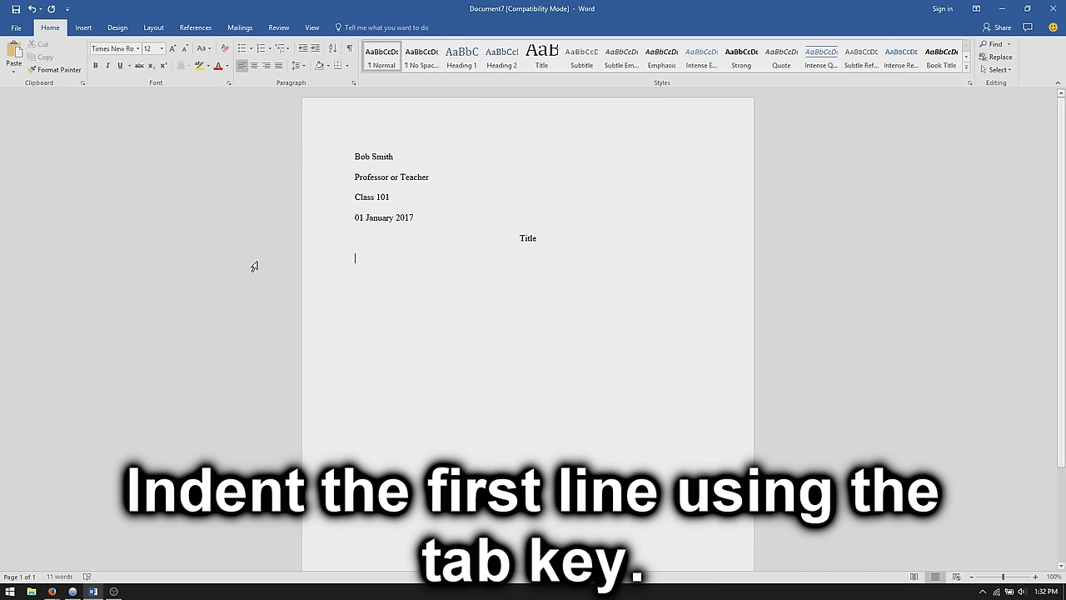
- Indent the first line and type the sentence 'This is an essay.'
{"action": "key", "text": "Tab"}
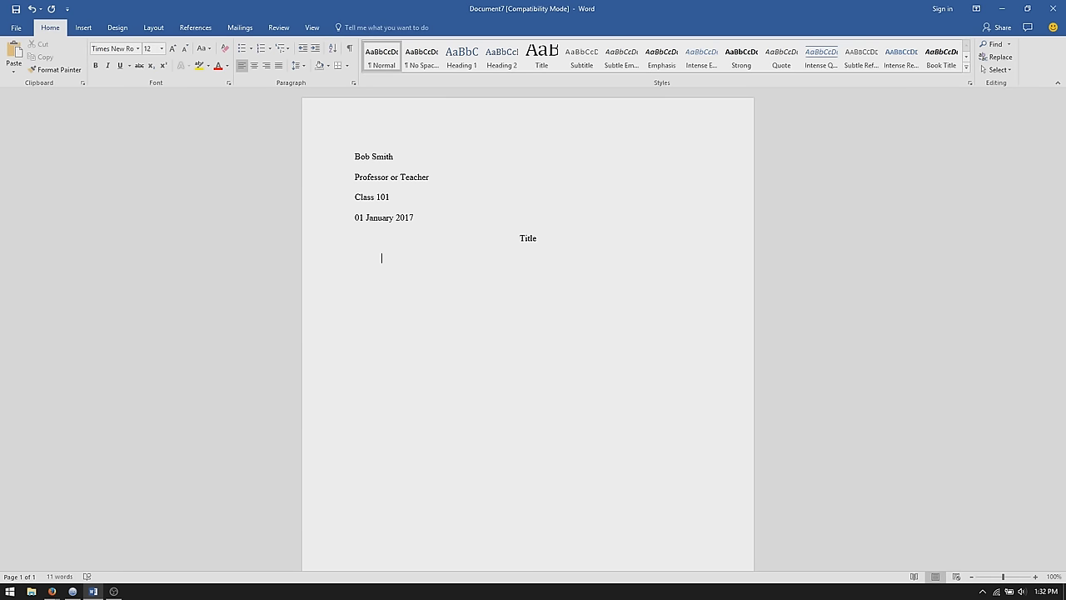
{"action": "type", "text": "This is an esa"}
{"action": "key", "text": "BackSpace"}
{"action": "type", "text": "say."}
- Copy the sentence and paste it repeatedly to fill a six-line paragraph
{"action": "left_click_drag", "start_coordinate": [381, 261], "coordinate": [469, 260]}
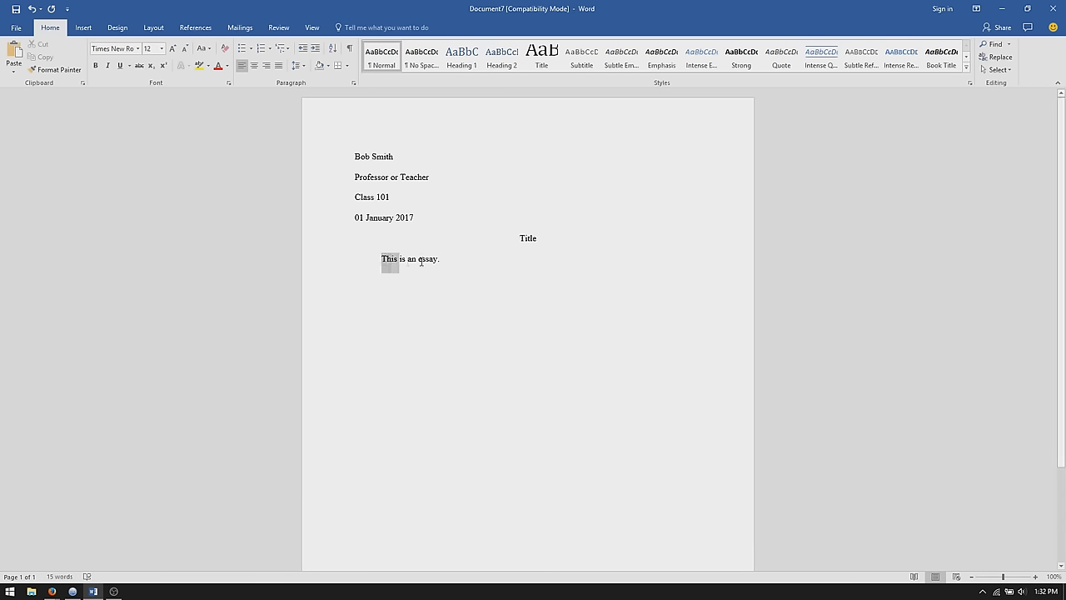
{"action": "left_click", "coordinate": [469, 260]}
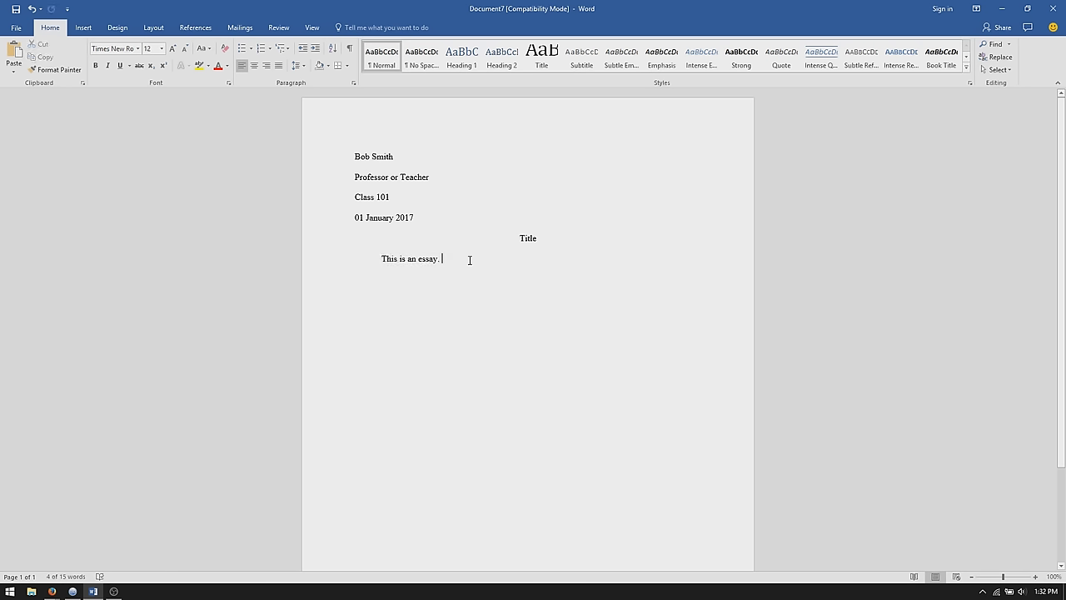
{"action": "type", "text": "This is an essay."}
{"action": "type", "text": "This is an essay."}
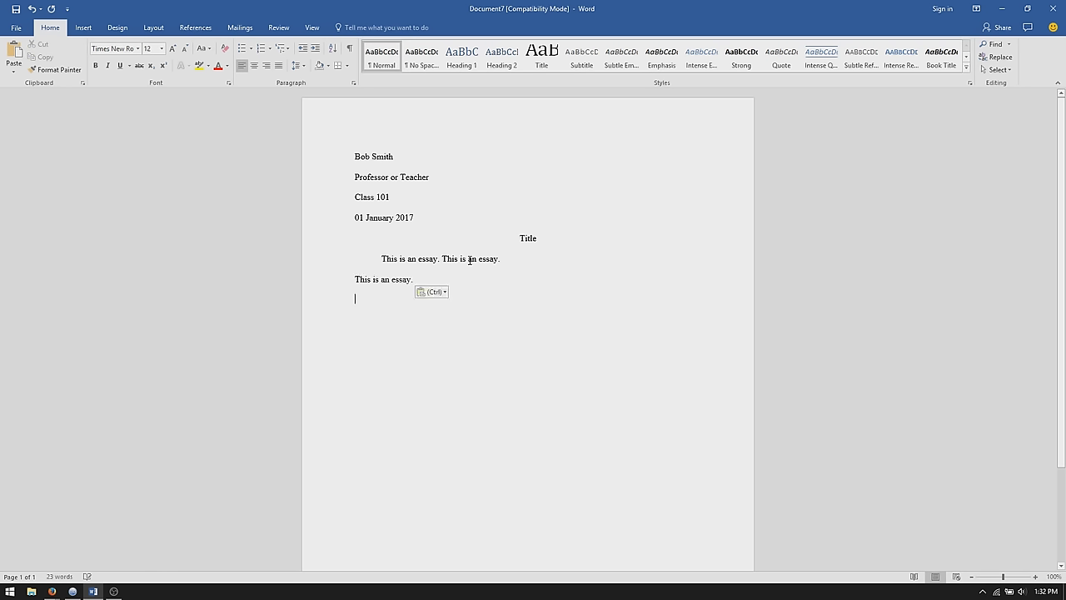
{"action": "key", "text": "ctrl+z"}
{"action": "key", "text": "ctrl+z"}
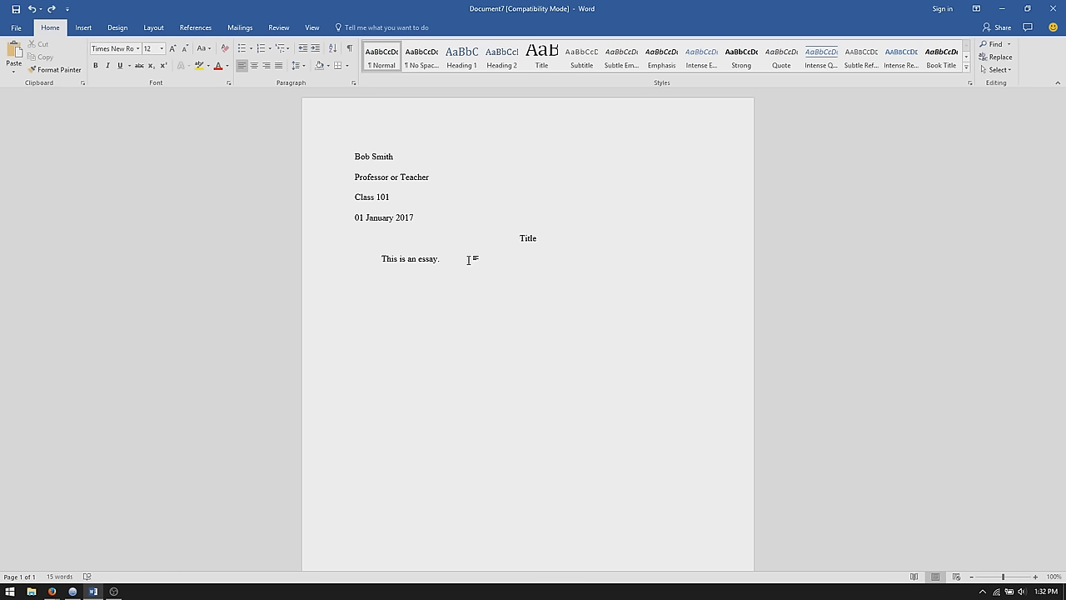
{"action": "key", "text": "ctrl+shift+Left"}
{"action": "key", "text": "ctrl+shift+Left"}
{"action": "key", "text": "ctrl+shift+Left"}
{"action": "key", "text": "ctrl+shift+Left"}
{"action": "key", "text": "ctrl+shift+Left"}
{"action": "key", "text": "ctrl+shift+Left"}
{"action": "key", "text": "shift+Right"}
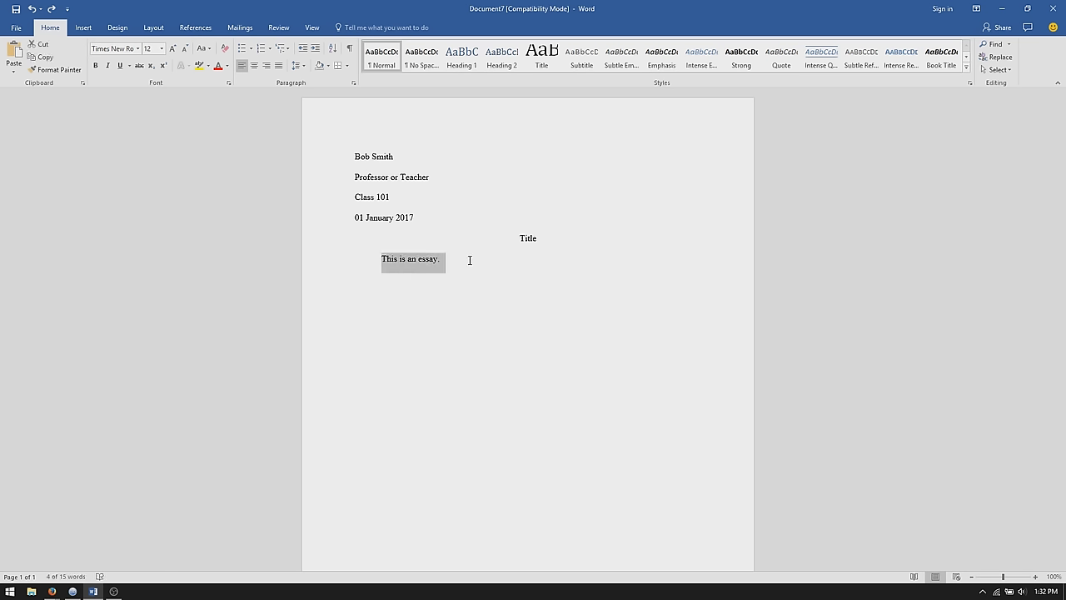
{"action": "left_click", "coordinate": [469, 260]}
{"action": "key", "text": "ctrl+shift+Left"}
{"action": "key", "text": "ctrl+shift+Left"}
{"action": "key", "text": "ctrl+shift+Left"}
{"action": "key", "text": "ctrl+shift+Left"}
{"action": "key", "text": "ctrl+shift+Left"}
{"action": "key", "text": "ctrl+c"}
{"action": "key", "text": "Right"}
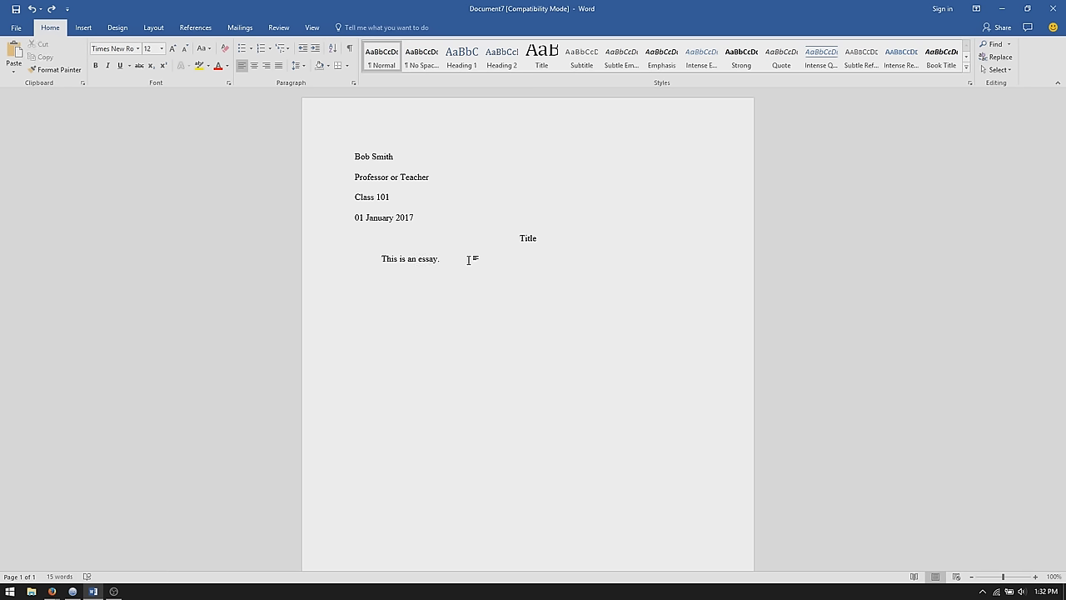
{"action": "key", "text": "ctrl+v"}
{"action": "key", "text": "ctrl+v"}
{"action": "key", "text": "ctrl+v"}
{"action": "key", "text": "ctrl+v"}
{"action": "key", "text": "ctrl+v"}
{"action": "key", "text": "ctrl+v"}
{"action": "key", "text": "ctrl+v"}
{"action": "key", "text": "ctrl+v"}
{"action": "key", "text": "ctrl+v"}
{"action": "key", "text": "ctrl+v"}
{"action": "key", "text": "ctrl+v"}
{"action": "key", "text": "ctrl+v"}
{"action": "key", "text": "ctrl+v"}
{"action": "key", "text": "ctrl+v"}
{"action": "key", "text": "ctrl+v"}
{"action": "key", "text": "ctrl+v"}
{"action": "key", "text": "ctrl+v"}
{"action": "key", "text": "ctrl+v"}
{"action": "key", "text": "ctrl+v"}
{"action": "key", "text": "ctrl+v"}
{"action": "key", "text": "ctrl+v"}
{"action": "key", "text": "ctrl+v"}
{"action": "key", "text": "ctrl+v"}
{"action": "key", "text": "ctrl+v"}
{"action": "key", "text": "ctrl+v"}
{"action": "key", "text": "ctrl+v"}
{"action": "key", "text": "ctrl+v"}
{"action": "key", "text": "ctrl+v"}
{"action": "key", "text": "ctrl+v"}
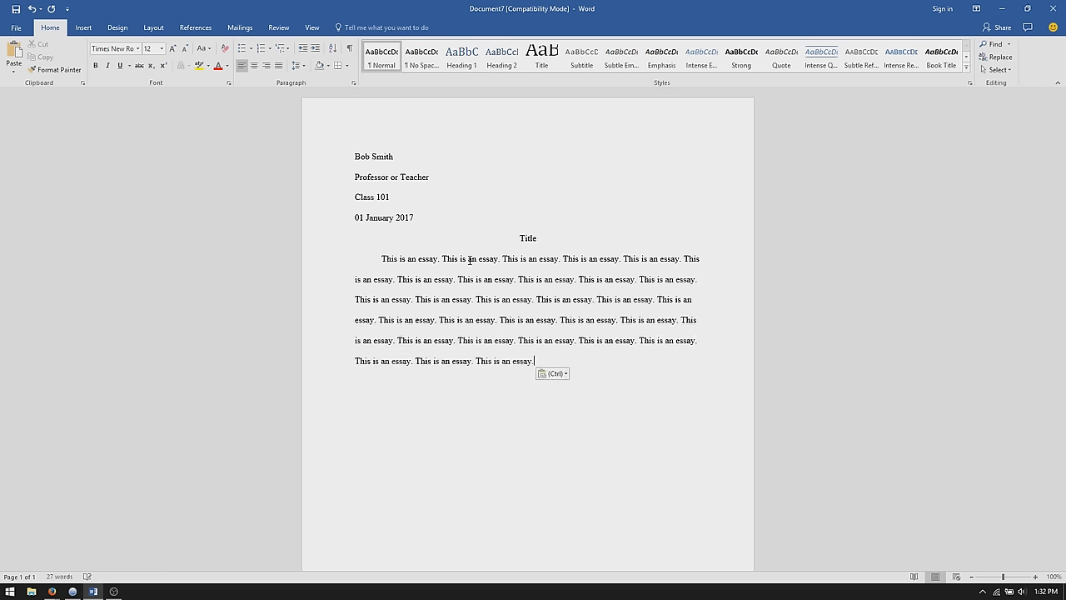
{"action": "key", "text": "ctrl+v"}
{"action": "key", "text": "ctrl+v"}
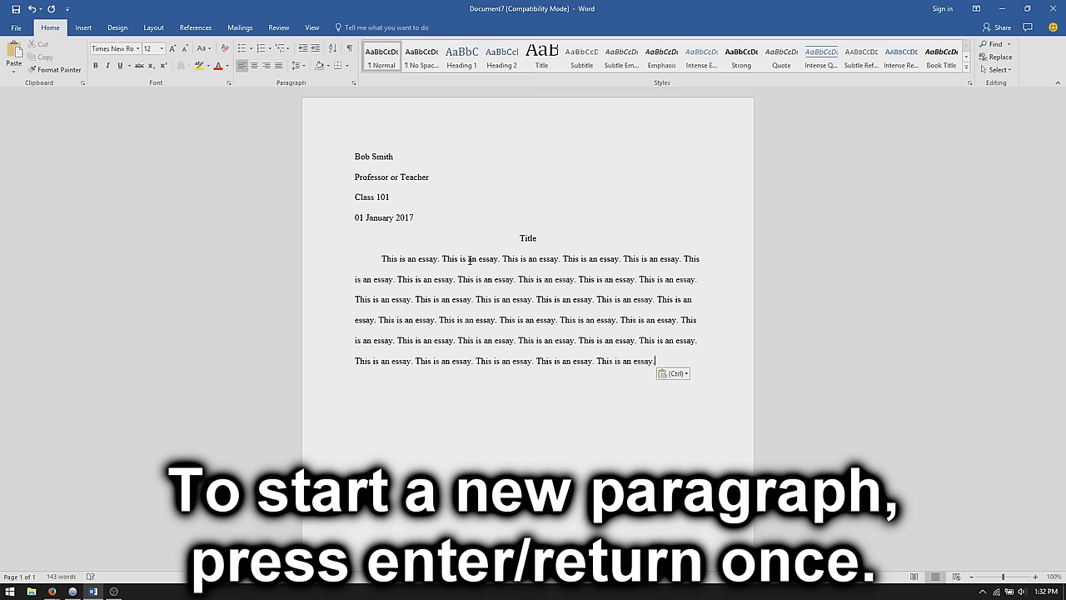
- Paste the essay text again as a second indented paragraph below the first
{"action": "key", "text": "Return"}
{"action": "key", "text": "ctrl+v"}
{"action": "key", "text": "ctrl+v"}
{"action": "key", "text": "ctrl+v"}
{"action": "key", "text": "ctrl+v"}
{"action": "key", "text": "ctrl+v"}
{"action": "key", "text": "ctrl+v"}
{"action": "key", "text": "ctrl+v"}
{"action": "key", "text": "ctrl+v"}
{"action": "key", "text": "ctrl+v"}
{"action": "key", "text": "ctrl+v"}
{"action": "key", "text": "ctrl+v"}
{"action": "key", "text": "ctrl+v"}
{"action": "key", "text": "ctrl+v"}
{"action": "key", "text": "ctrl+v"}
{"action": "key", "text": "ctrl+v"}
{"action": "key", "text": "ctrl+v"}
{"action": "key", "text": "ctrl+v"}
{"action": "key", "text": "ctrl+v"}
{"action": "key", "text": "ctrl+v"}
{"action": "key", "text": "ctrl+v"}
{"action": "key", "text": "ctrl+v"}
{"action": "key", "text": "ctrl+v"}
{"action": "key", "text": "ctrl+v"}
{"action": "key", "text": "ctrl+v"}
{"action": "key", "text": "ctrl+v"}
{"action": "key", "text": "ctrl+v"}
{"action": "key", "text": "ctrl+v"}
{"action": "key", "text": "ctrl+v"}
{"action": "key", "text": "ctrl+v"}
{"action": "key", "text": "ctrl+v"}
{"action": "key", "text": "ctrl+v"}
{"action": "key", "text": "ctrl+v"}
{"action": "key", "text": "ctrl+v"}
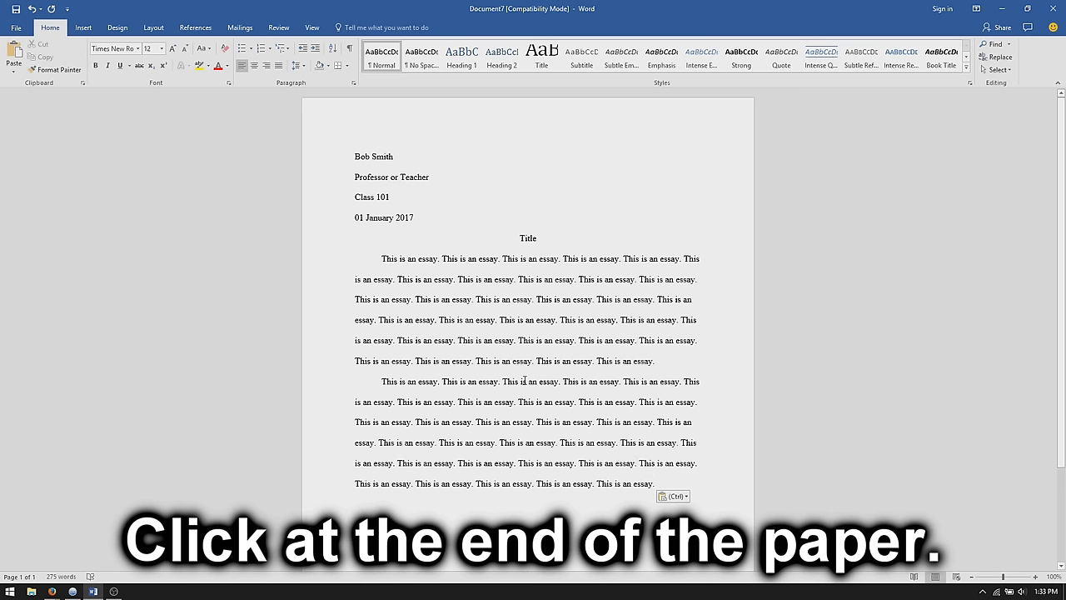
{"action": "left_click", "coordinate": [91, 29]}
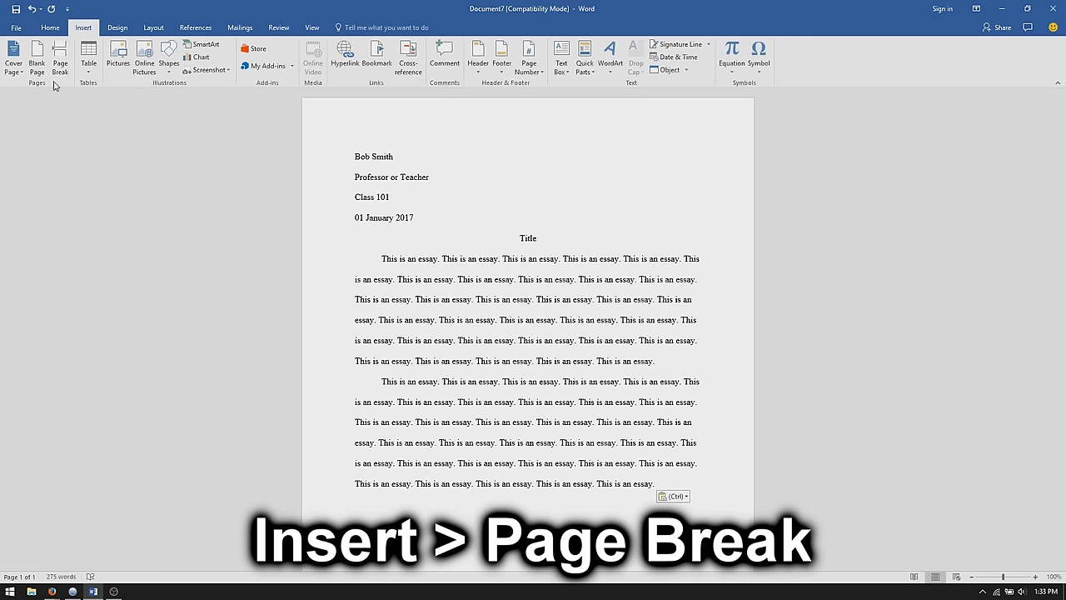
- Insert a page break and head the new page with a centered 'Works Cited', next line left-aligned
{"action": "left_click", "coordinate": [70, 56]}
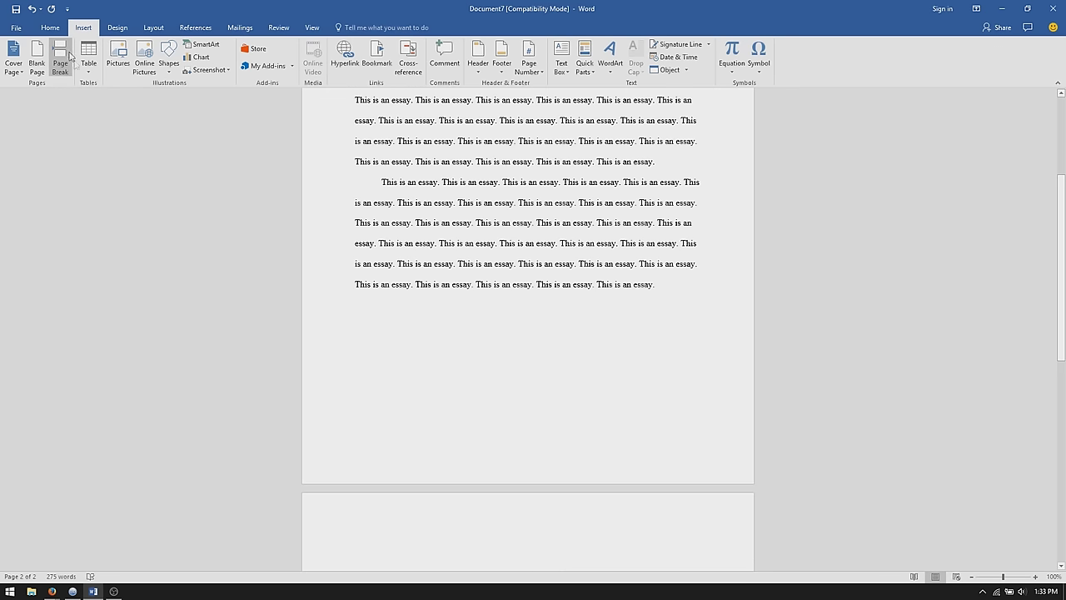
{"action": "left_click_drag", "start_coordinate": [1060, 289], "coordinate": [1059, 368]}
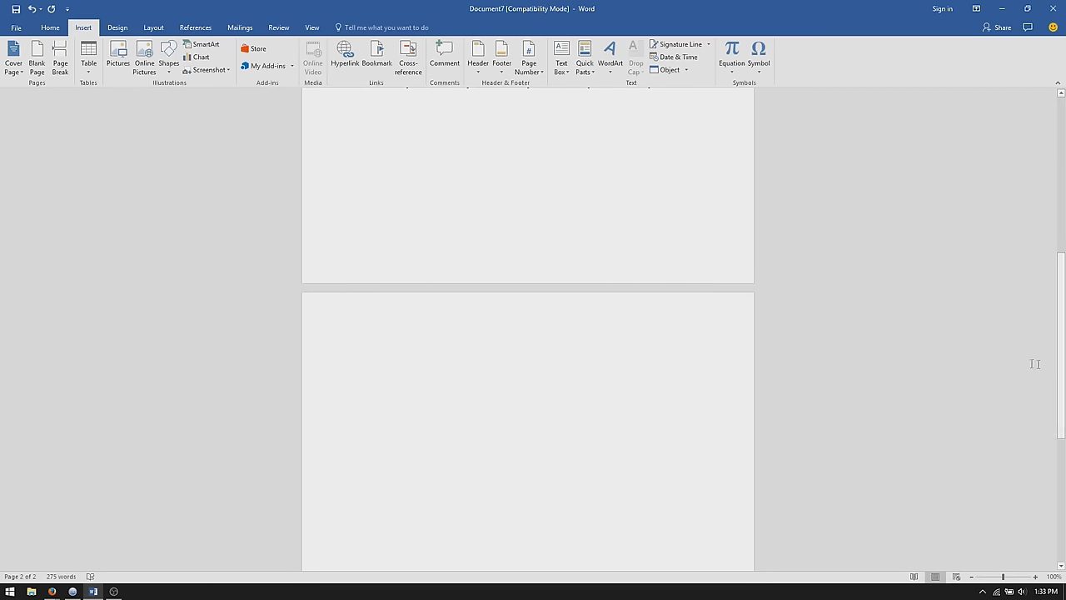
{"action": "left_click", "coordinate": [48, 30]}
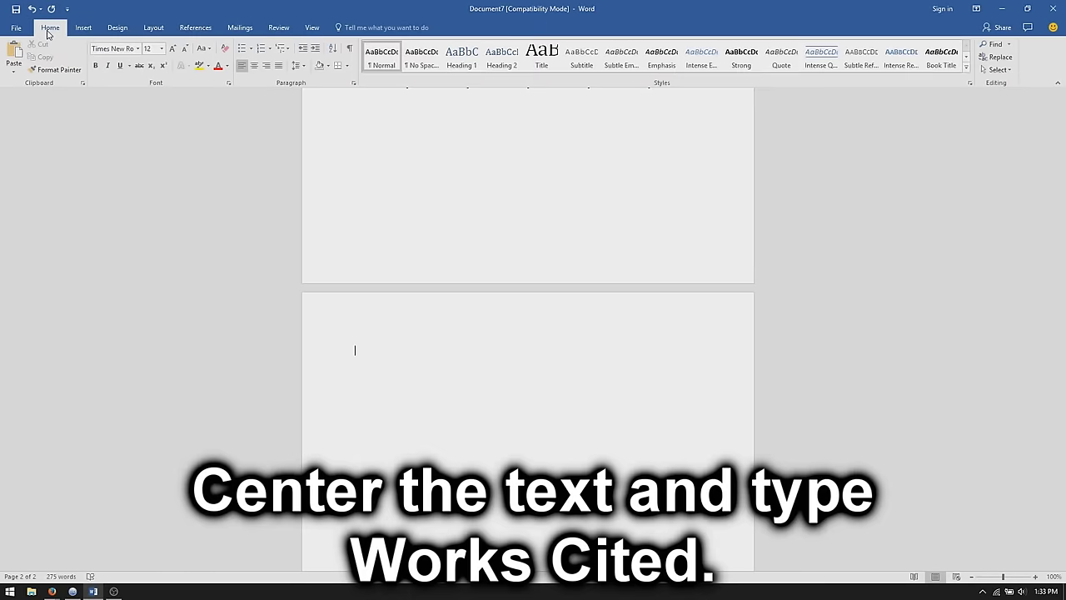
{"action": "left_click", "coordinate": [257, 73]}
{"action": "type", "text": "Works Cited"}
{"action": "key", "text": "Return"}
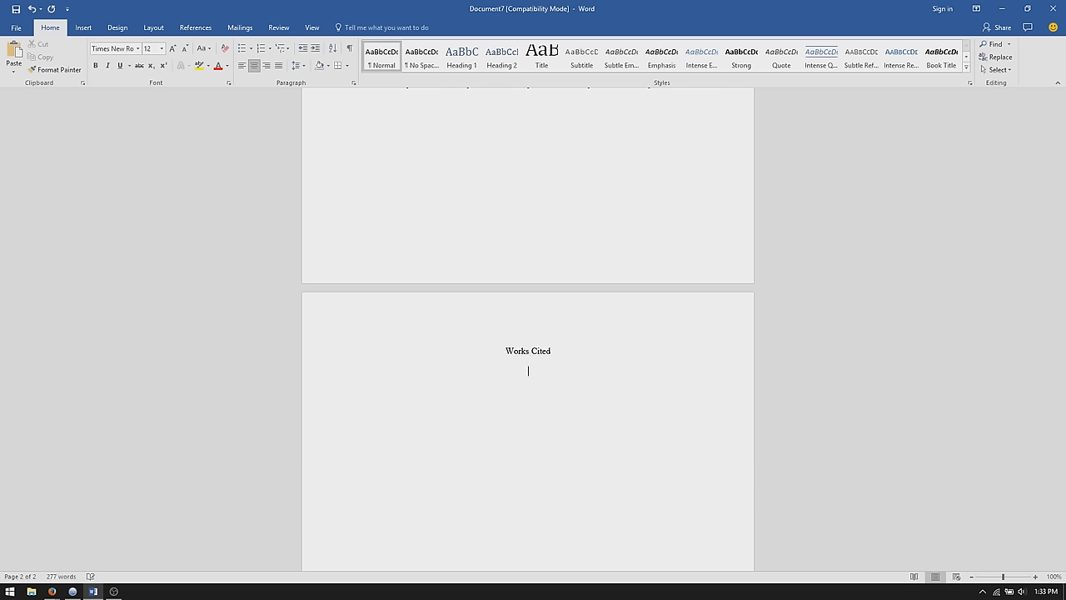
{"action": "left_click", "coordinate": [243, 70]}
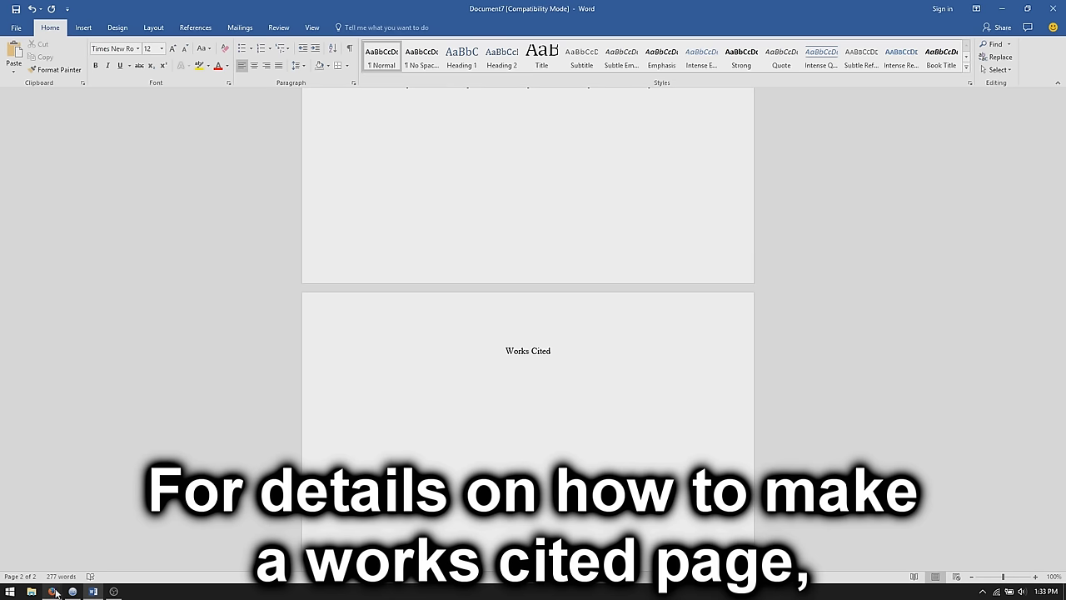
{"action": "mouse_move", "coordinate": [51, 590]}
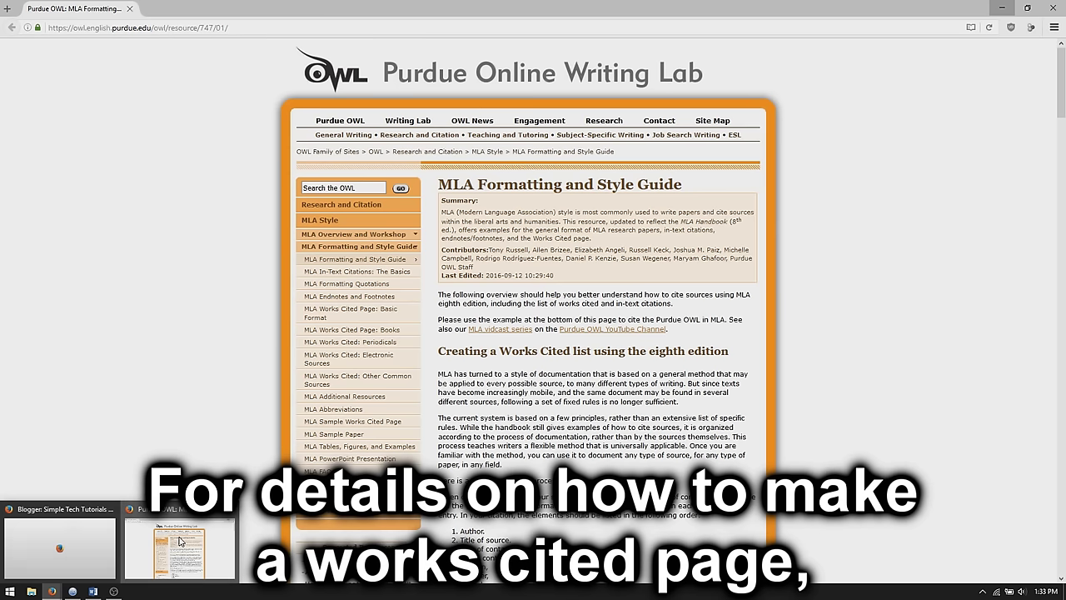
{"action": "left_click", "coordinate": [179, 541]}
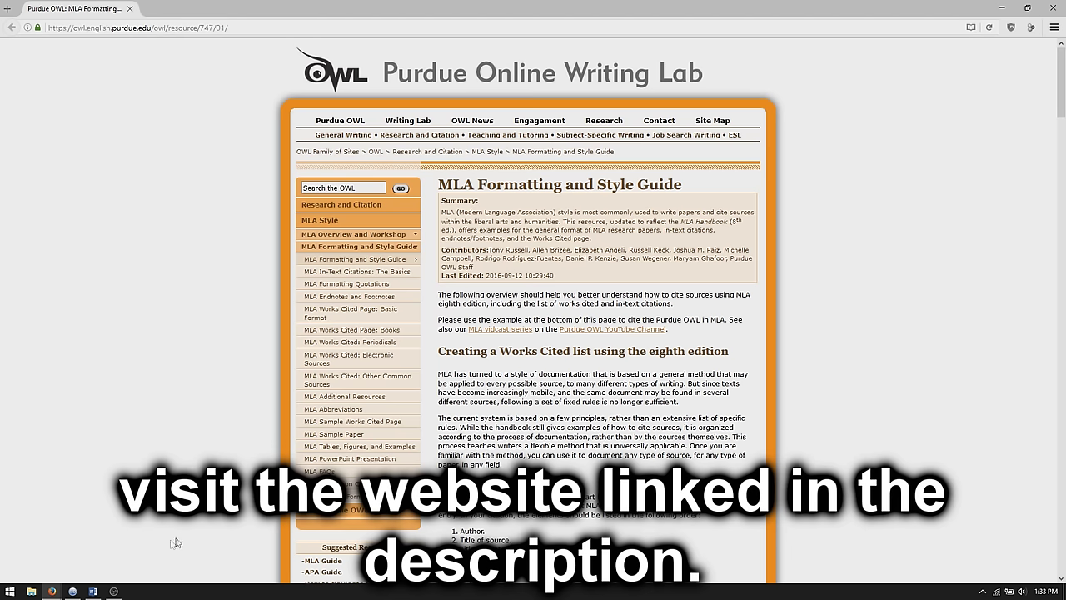
{"action": "left_click", "coordinate": [93, 591]}
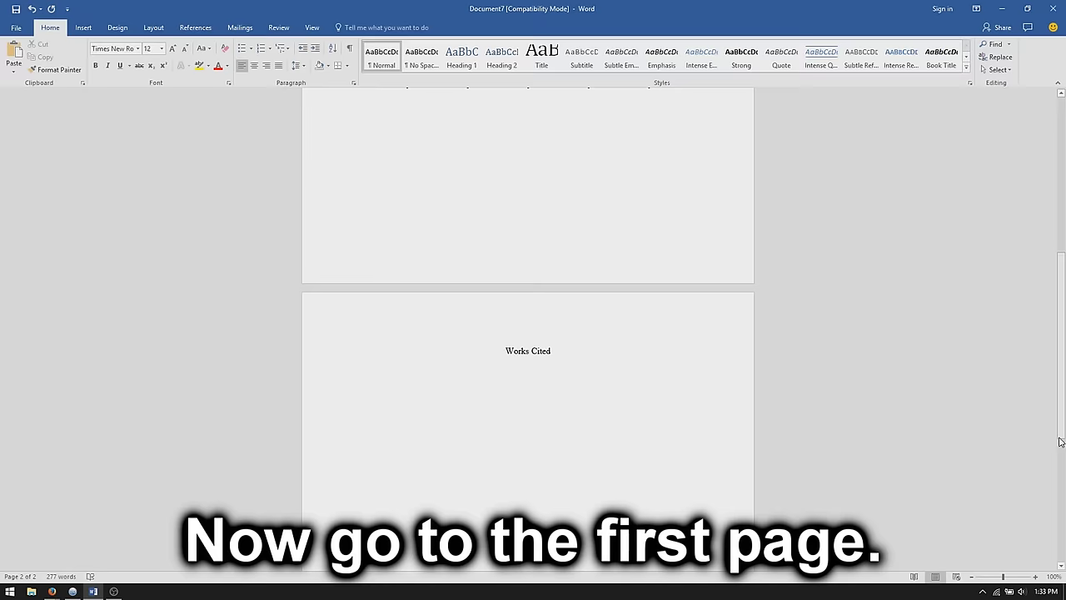
- From the start of page 1, add a Plain Number 3 page number at the top right
{"action": "left_click_drag", "start_coordinate": [1060, 441], "coordinate": [1061, 286]}
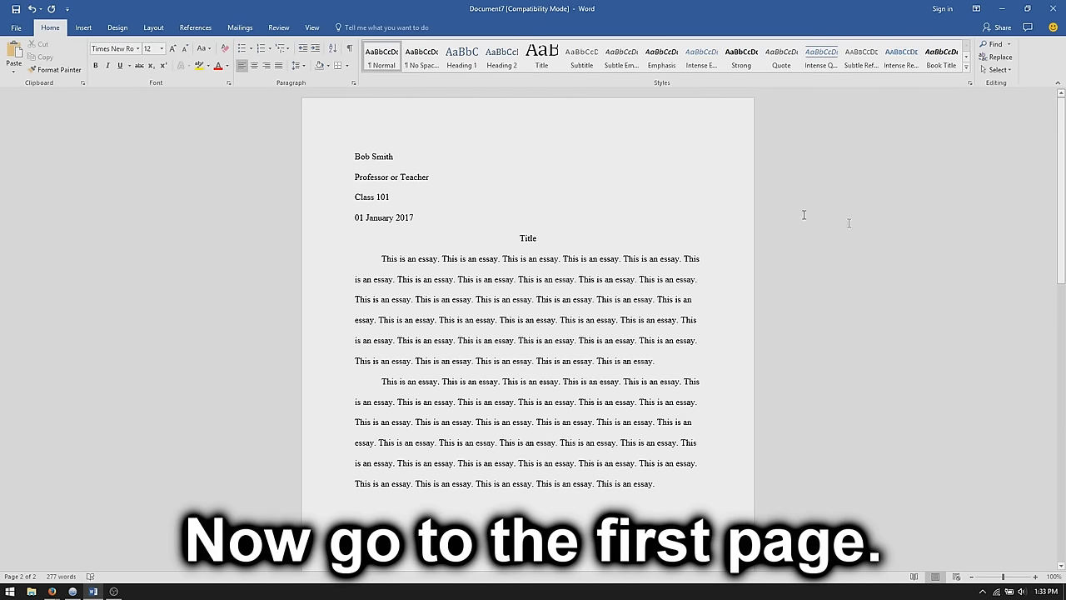
{"action": "left_click", "coordinate": [357, 155]}
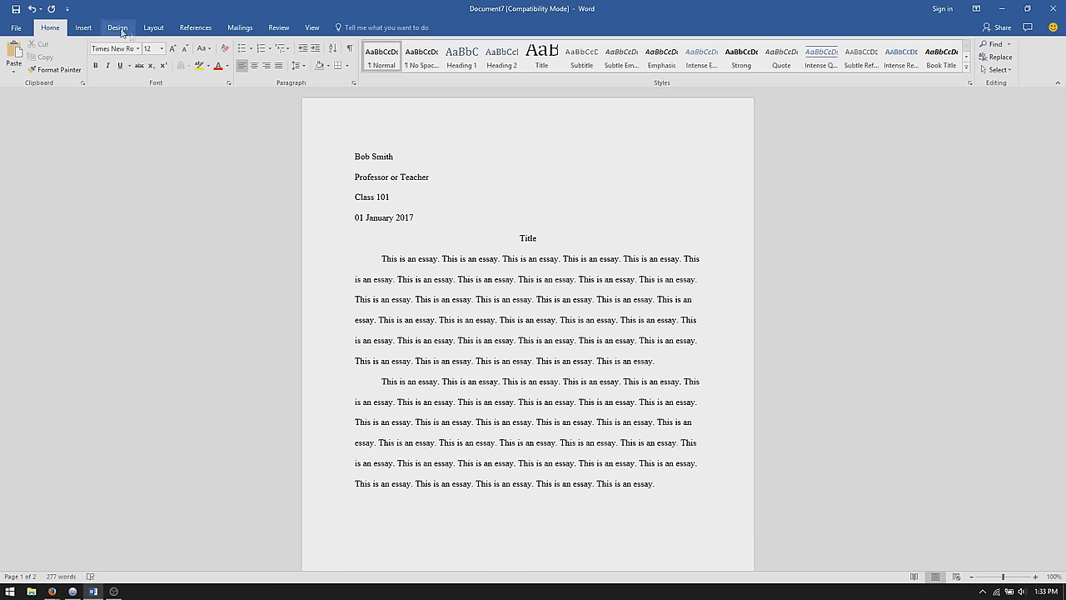
{"action": "left_click", "coordinate": [94, 27]}
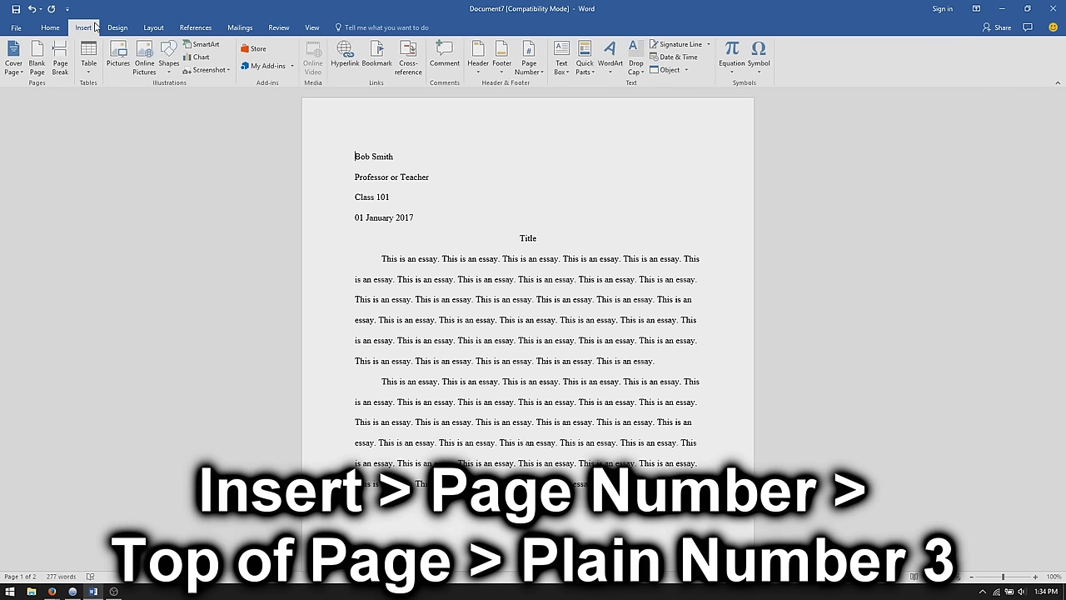
{"action": "left_click", "coordinate": [541, 75]}
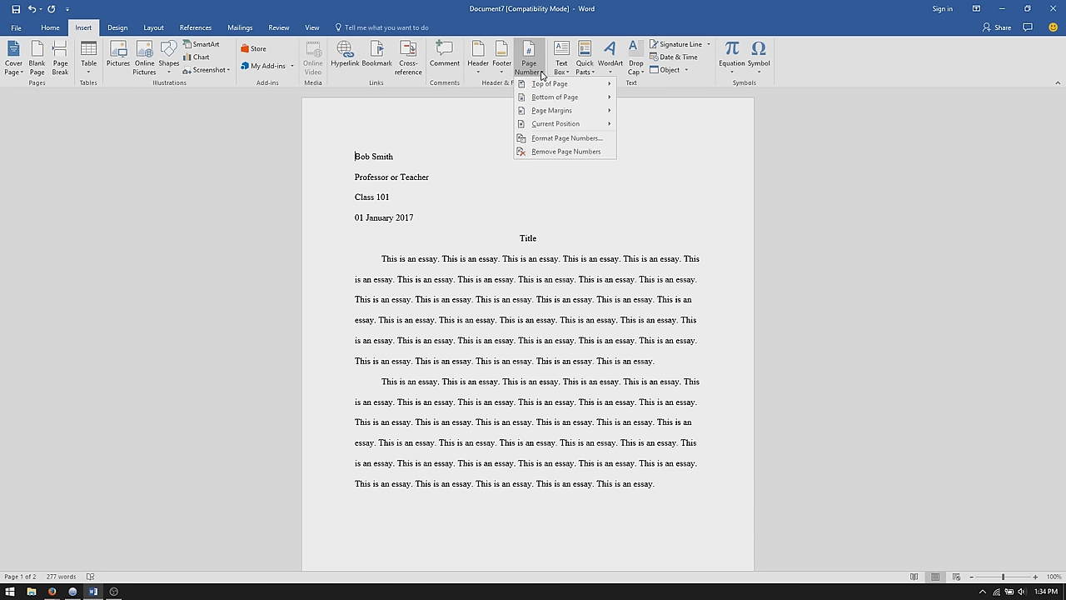
{"action": "mouse_move", "coordinate": [596, 84]}
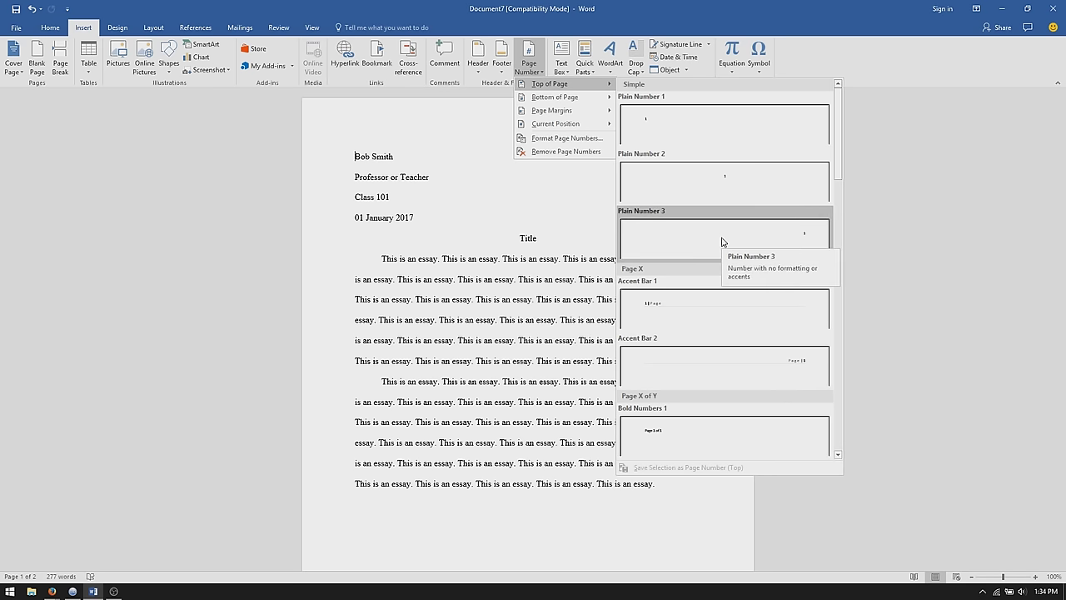
{"action": "left_click", "coordinate": [722, 241]}
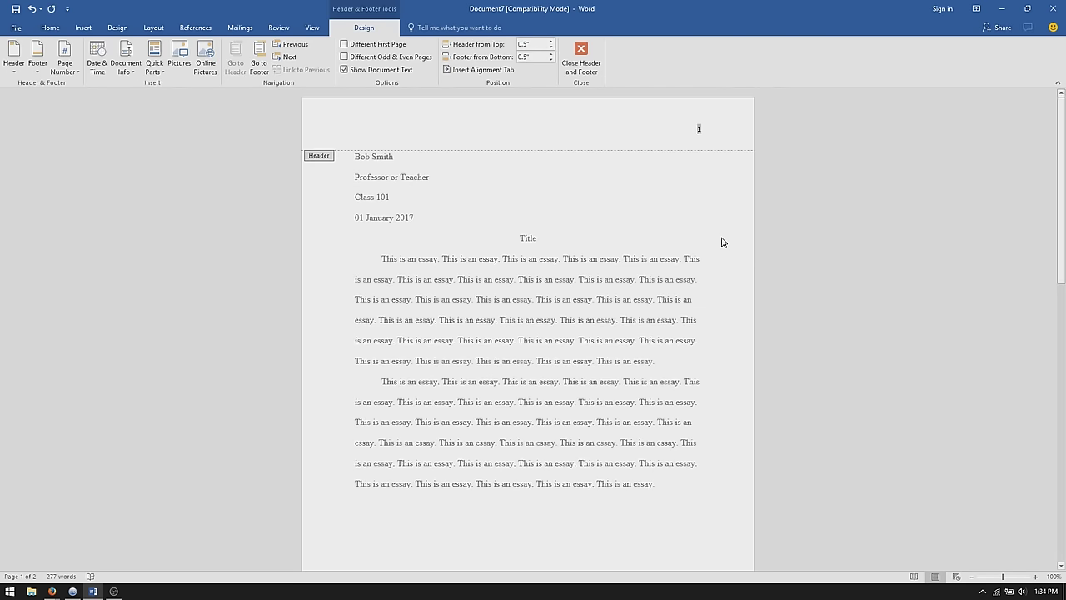
- Type the student's surname before the page number and set the header to Times New Roman 12
{"action": "type", "text": "Smith"}
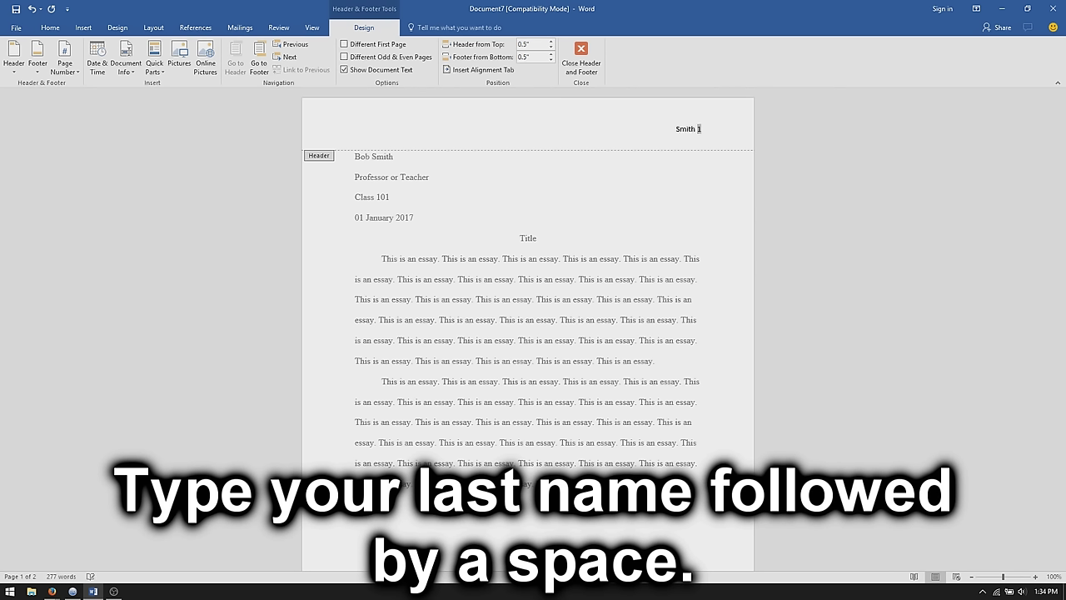
{"action": "left_click_drag", "start_coordinate": [671, 129], "coordinate": [716, 126]}
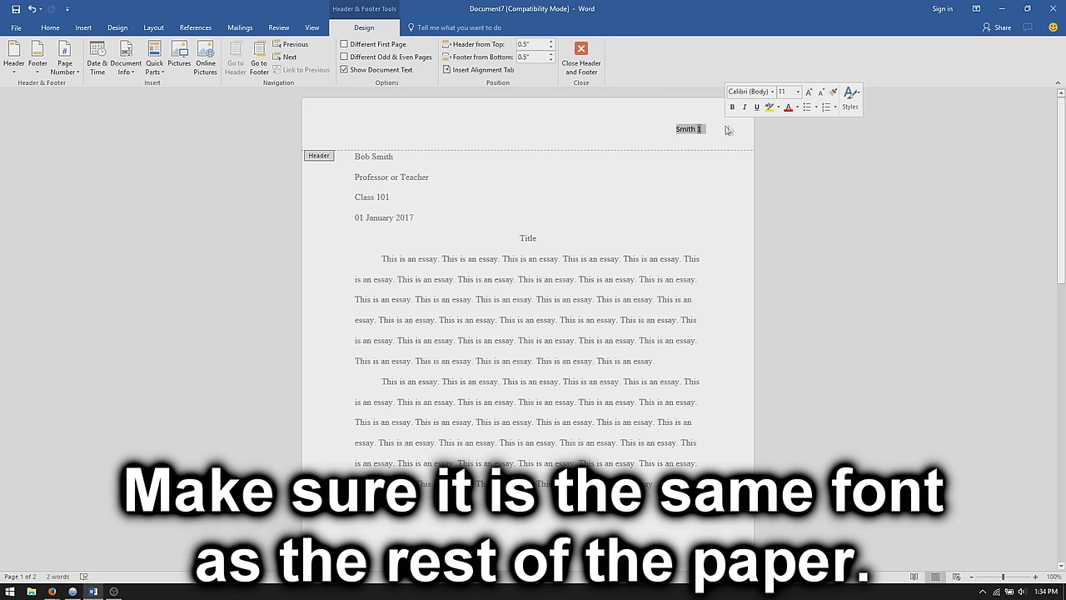
{"action": "left_click", "coordinate": [772, 91]}
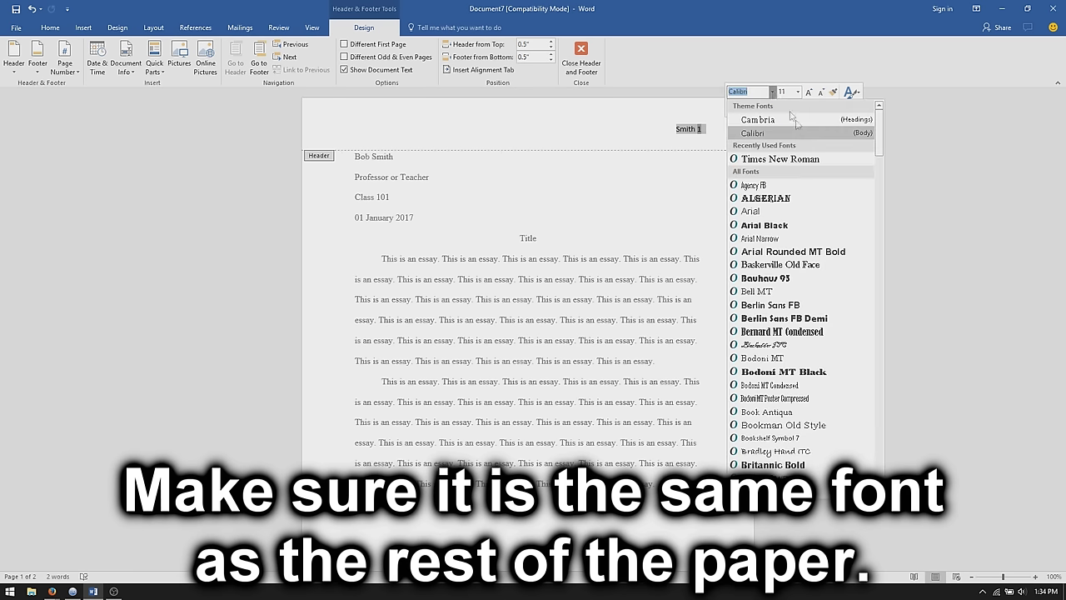
{"action": "left_click", "coordinate": [831, 158]}
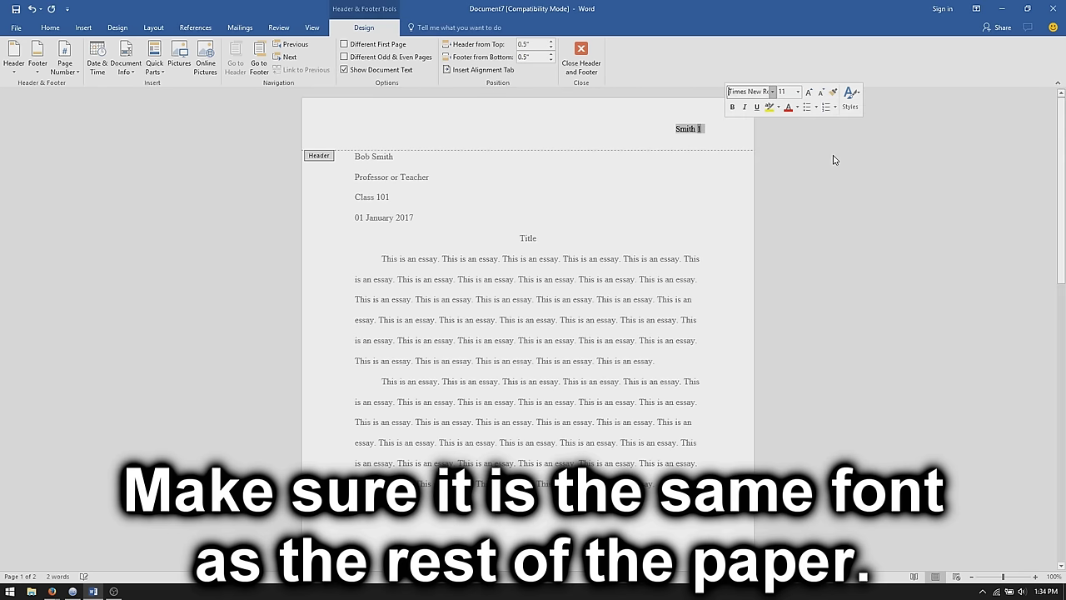
{"action": "left_click", "coordinate": [799, 93]}
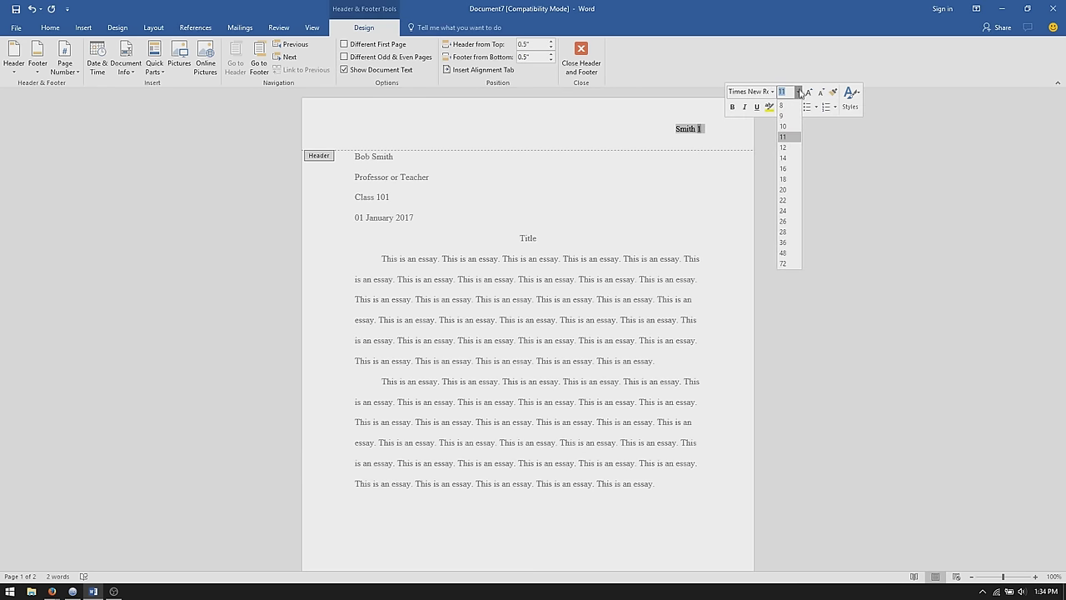
{"action": "left_click", "coordinate": [796, 144]}
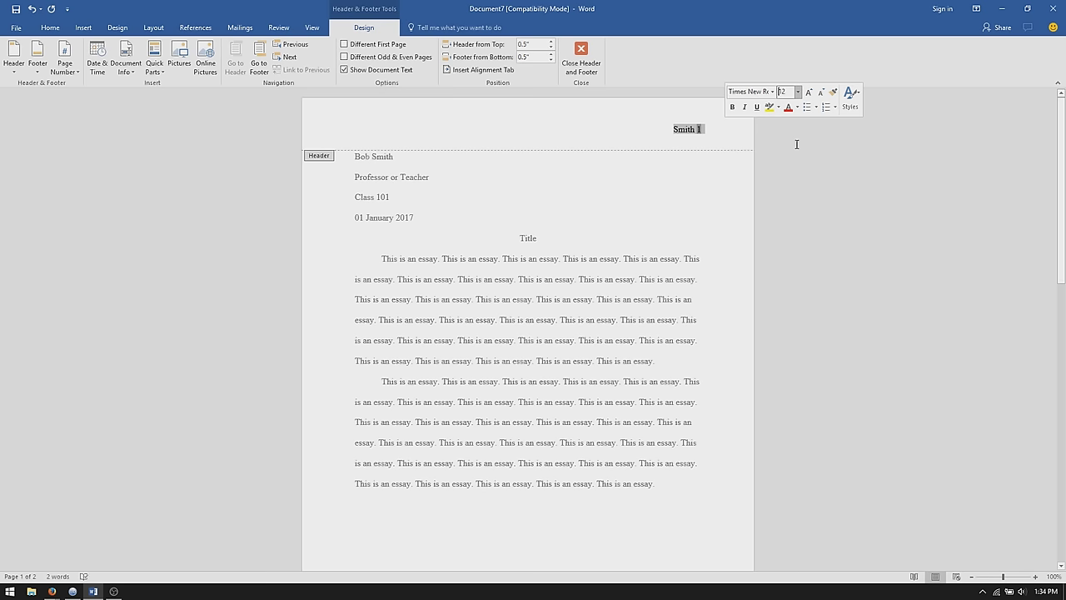
{"action": "left_click", "coordinate": [719, 126]}
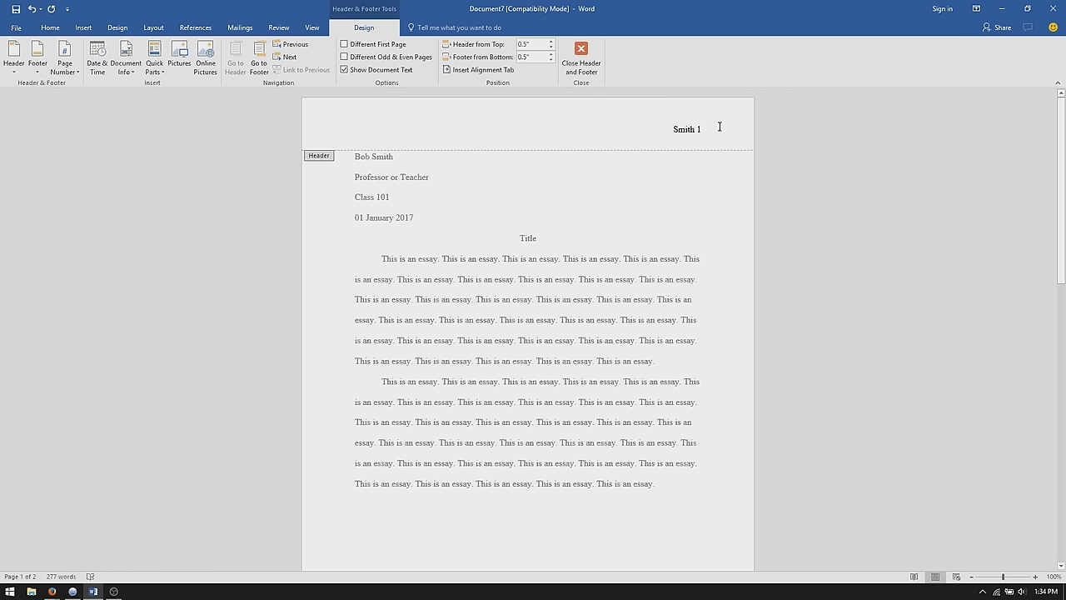
{"action": "left_click", "coordinate": [597, 54]}
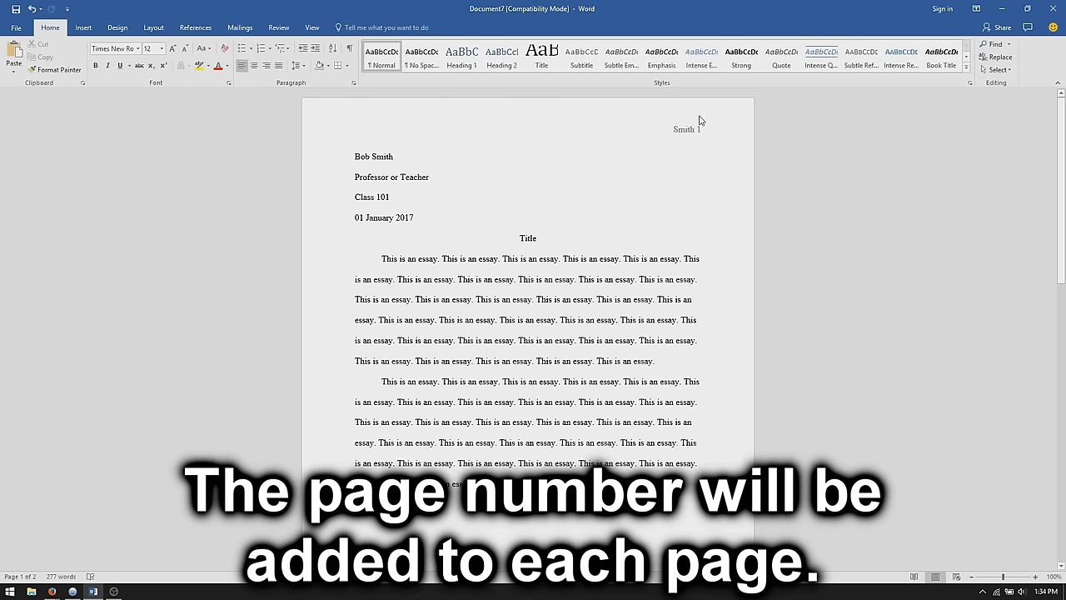
- Scroll through the document to confirm page 2's header shows page number 2
{"action": "left_click_drag", "start_coordinate": [1060, 133], "coordinate": [1057, 283]}
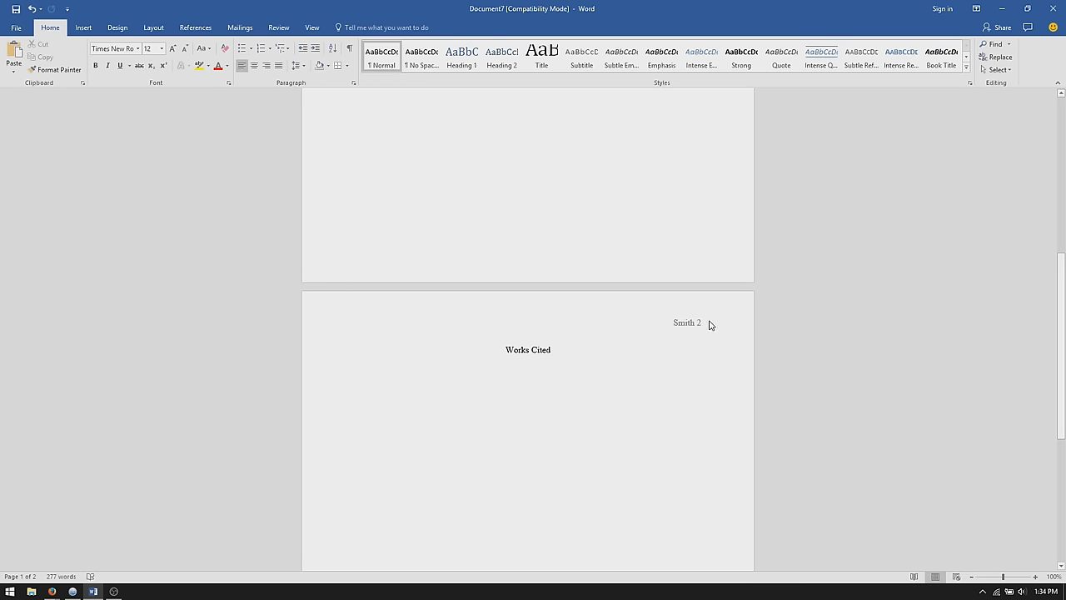
{"action": "left_click_drag", "start_coordinate": [1061, 353], "coordinate": [1062, 190]}
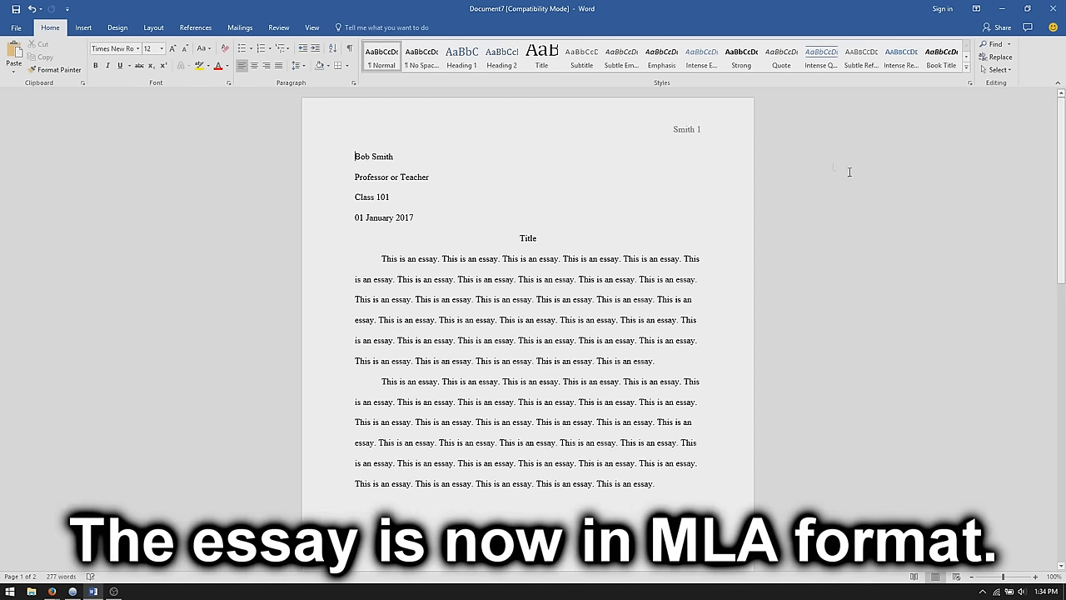